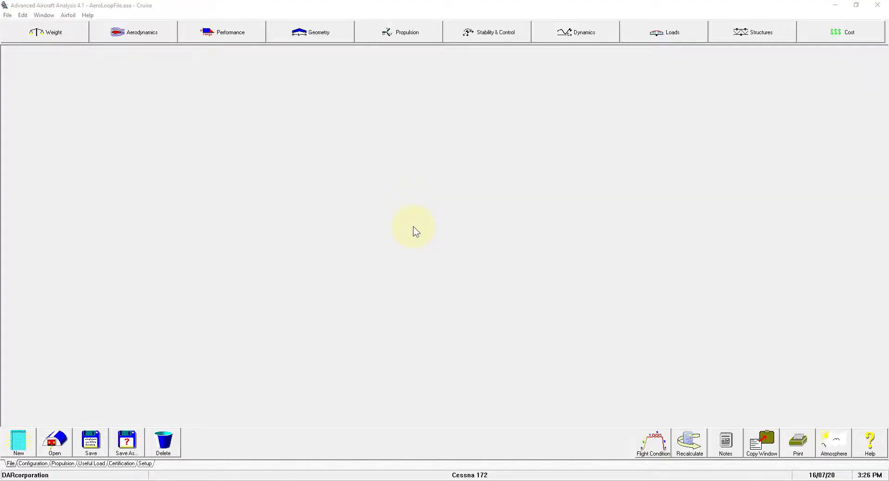
Open the cruise dε_h/dα downwash gradient via Aerodynamics > Lift > Horizontal Tail, checking Power Effects inputs on the way.
left_click(138, 39)
left_click(119, 68)
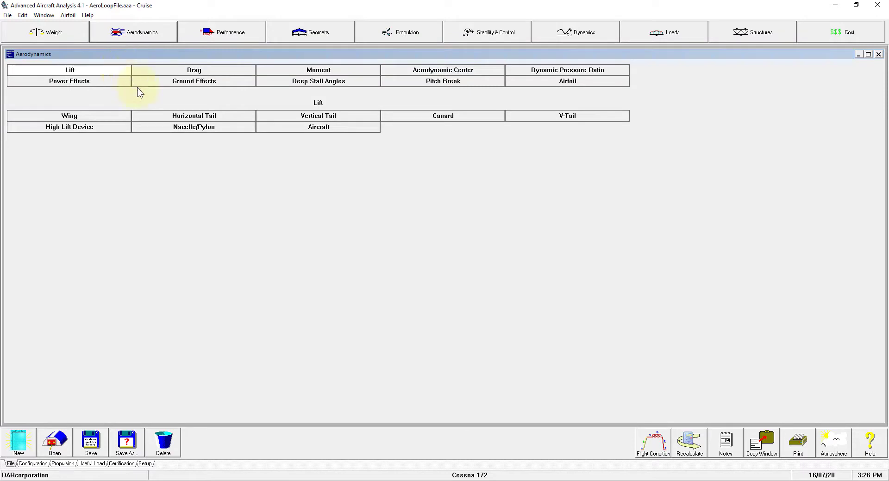
left_click(170, 117)
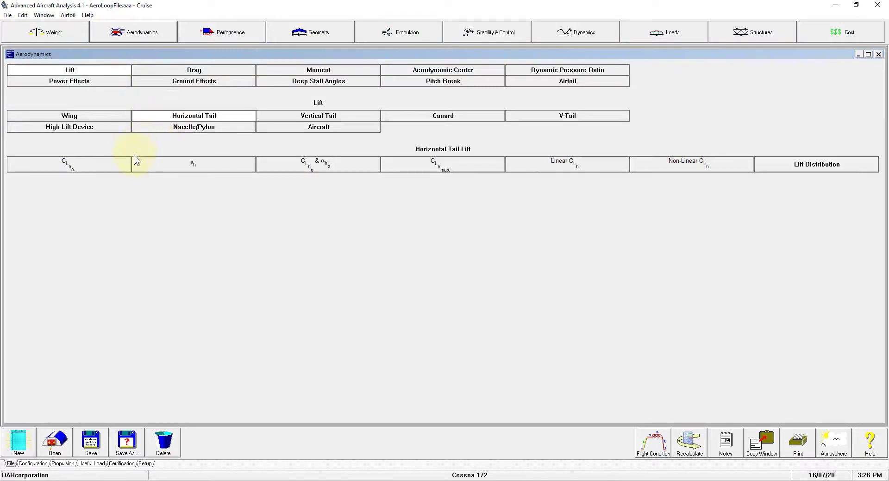
left_click(146, 166)
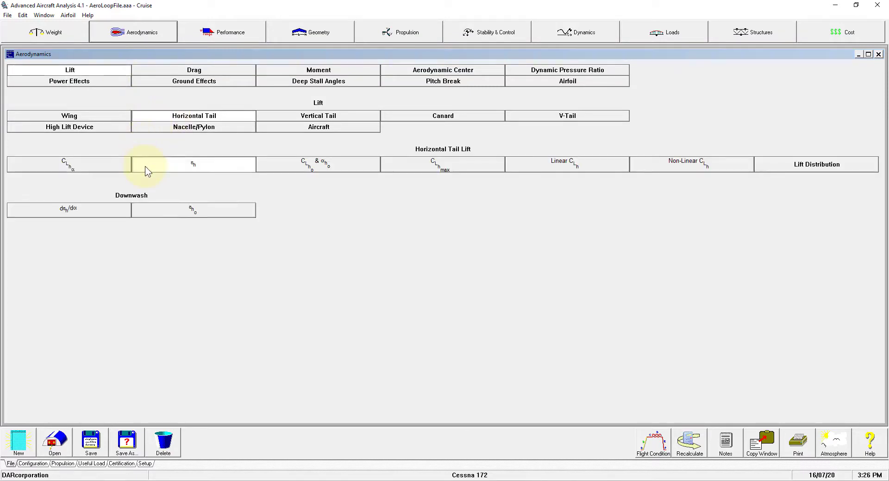
left_click(104, 209)
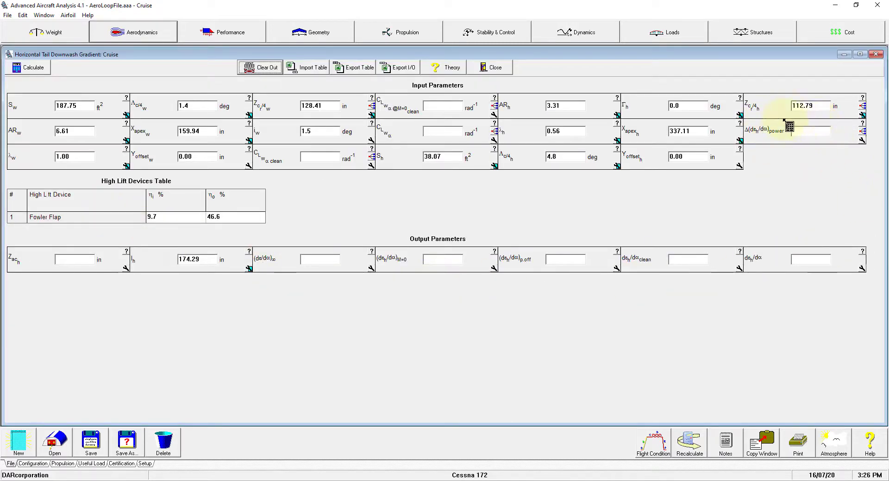
left_click(862, 131)
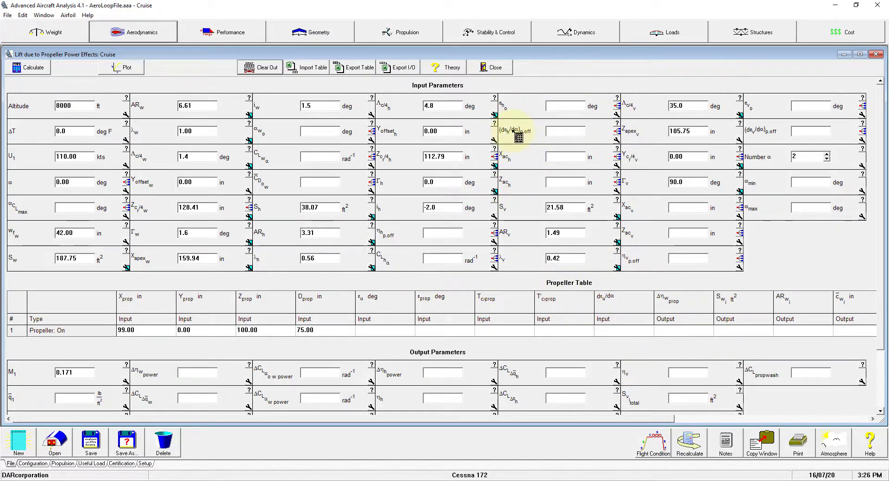
left_click(618, 132)
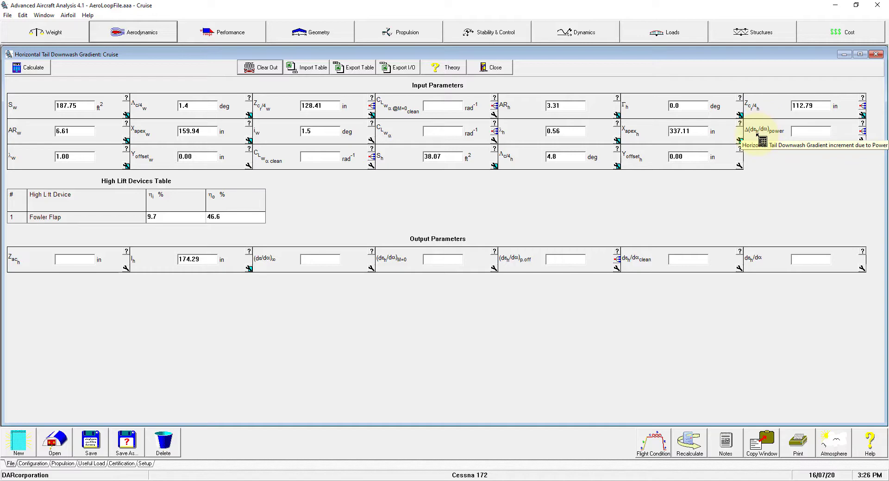
Close the open windows and set horizontal tail root and tip airfoil lift slopes to 6.2504.
left_click(507, 70)
left_click(507, 71)
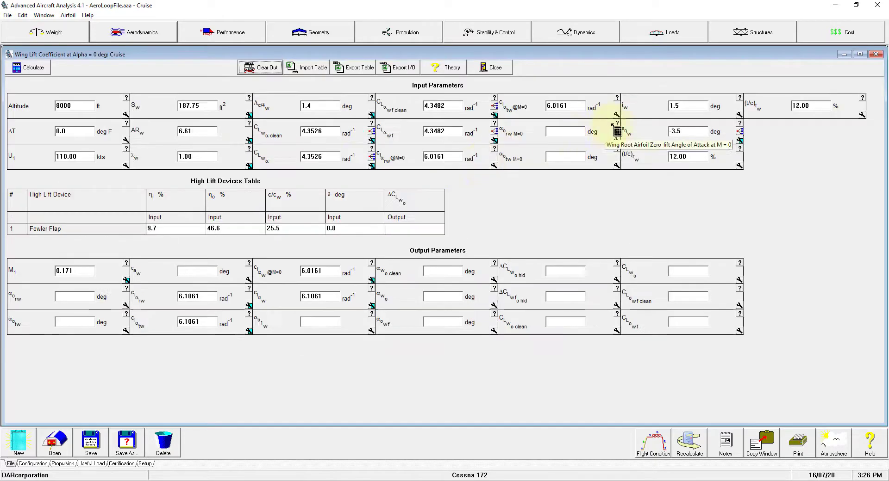
left_click(617, 123)
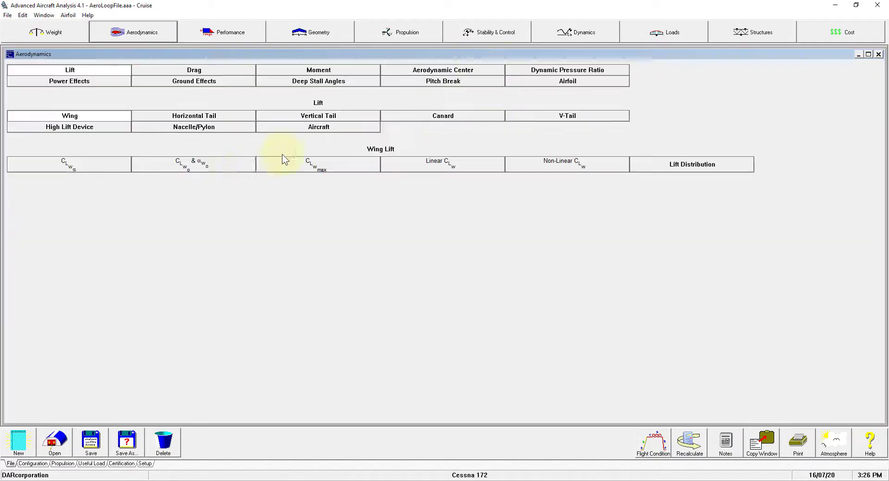
left_click(215, 118)
left_click(107, 163)
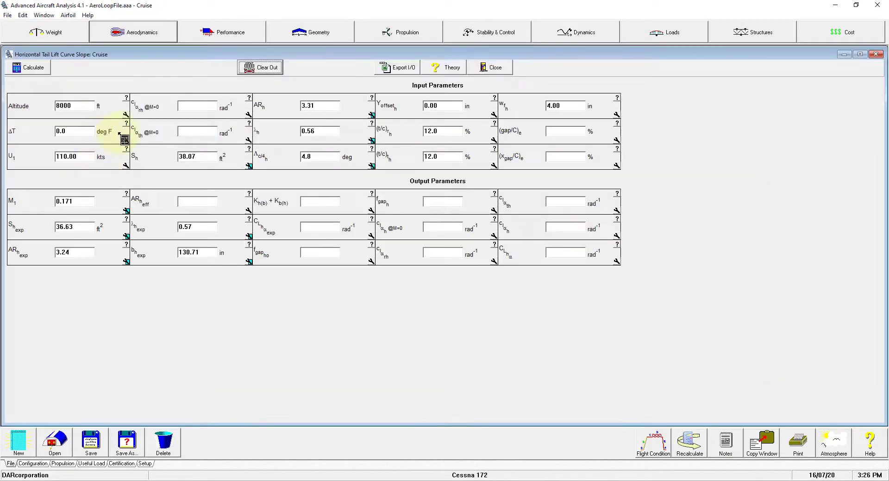
left_click(249, 98)
left_click(357, 290)
left_click(248, 123)
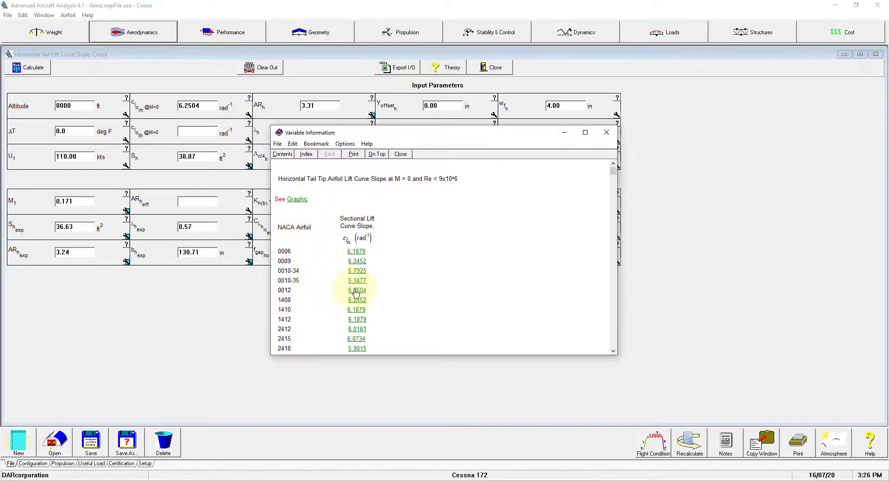
left_click(356, 290)
Enter elevator gap ratio 0.50 and gap location 65, then calculate the horizontal tail lift curve slope.
left_click(564, 132)
type("0.50")
left_click(567, 159)
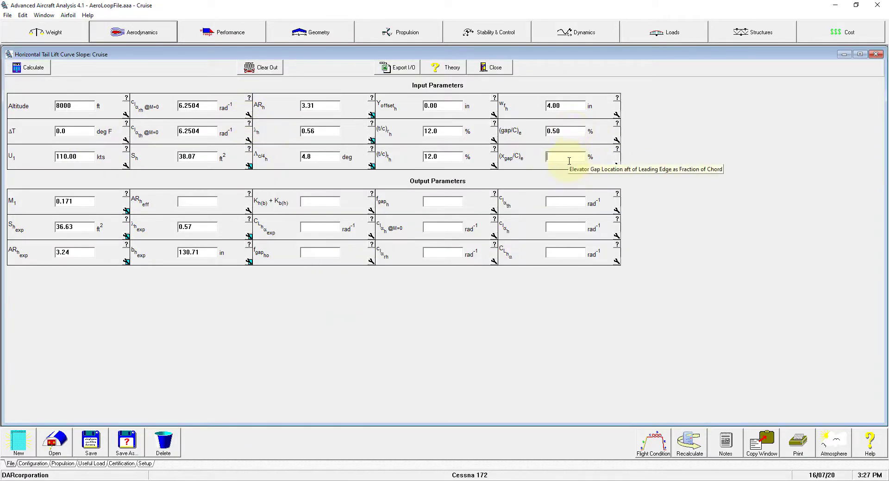
type("65")
left_click(29, 67)
left_click(492, 67)
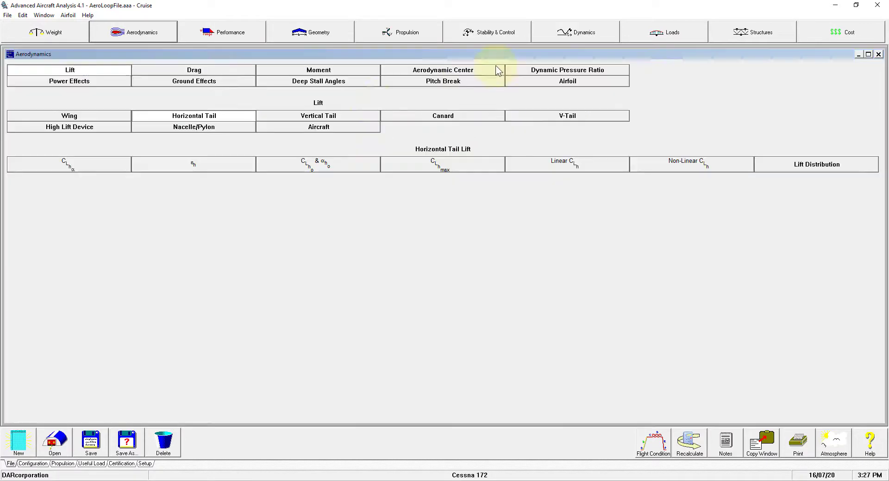
Calculate the horizontal tail downwash gradient and the 0.7 deg downwash angle.
left_click(234, 165)
left_click(91, 209)
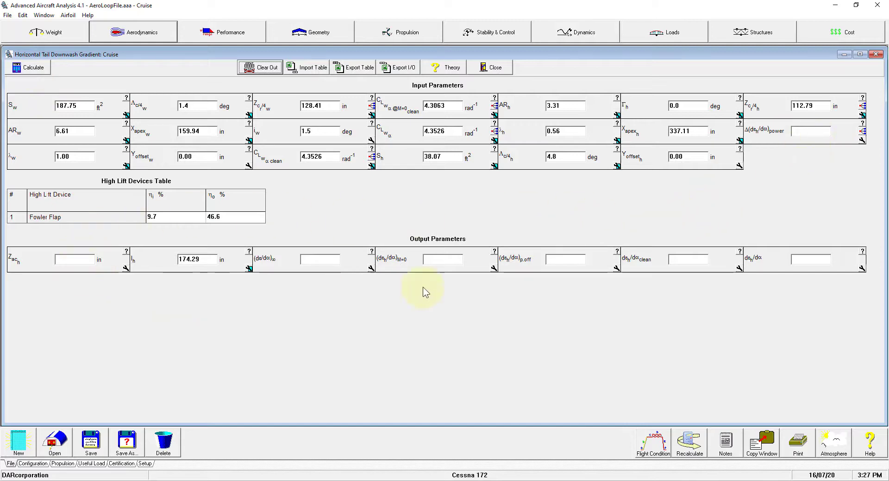
left_click(28, 68)
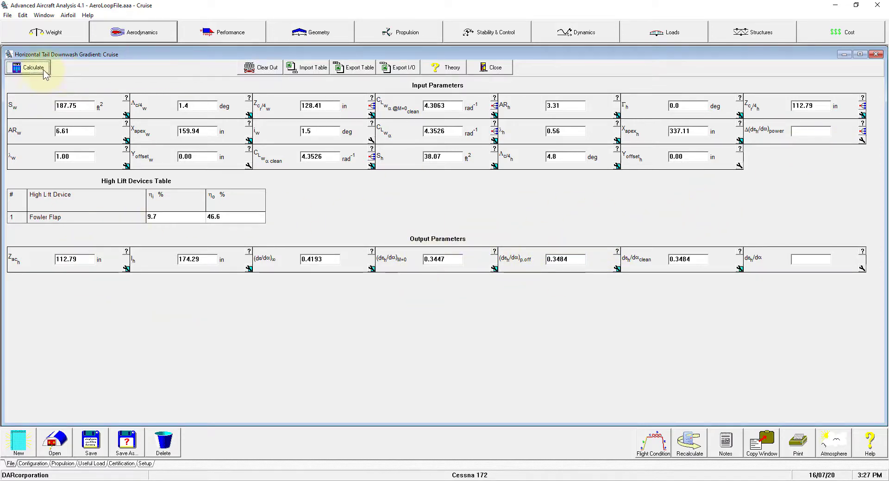
left_click(492, 68)
left_click(207, 211)
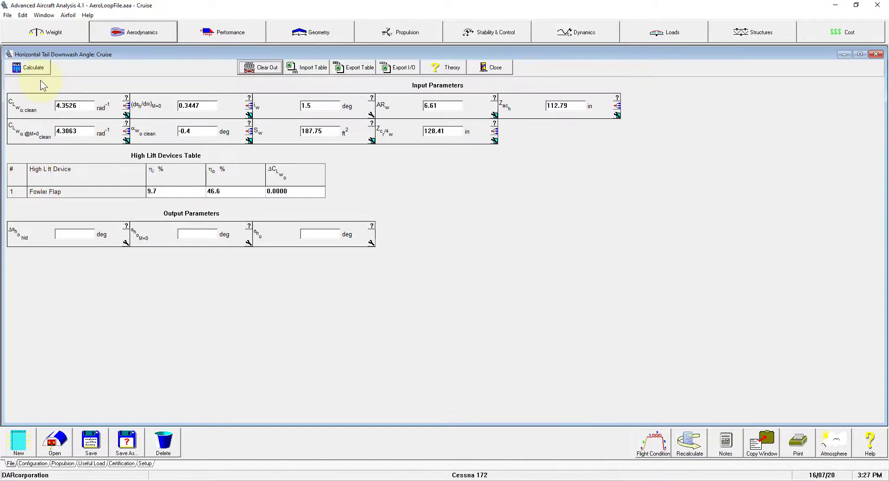
left_click(28, 68)
left_click(505, 68)
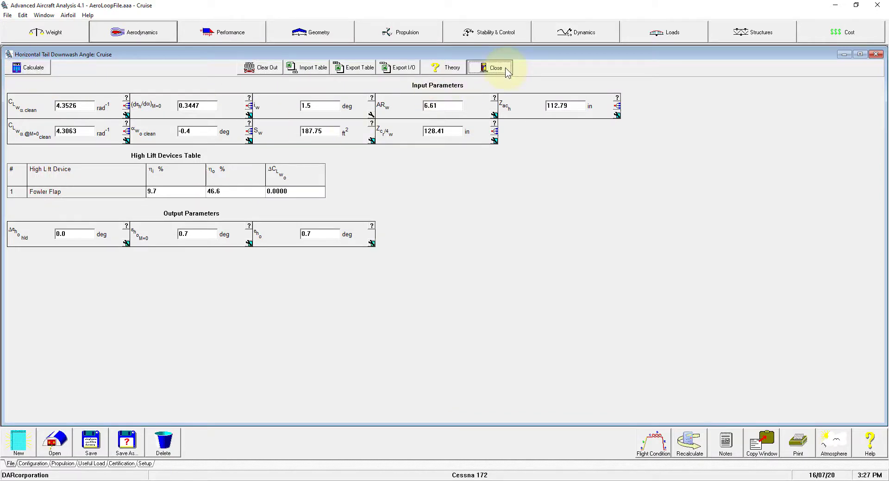
Calculate the horizontal tail zero-angle lift coefficient using 0.0 root and tip zero-lift angles.
left_click(290, 168)
left_click(494, 123)
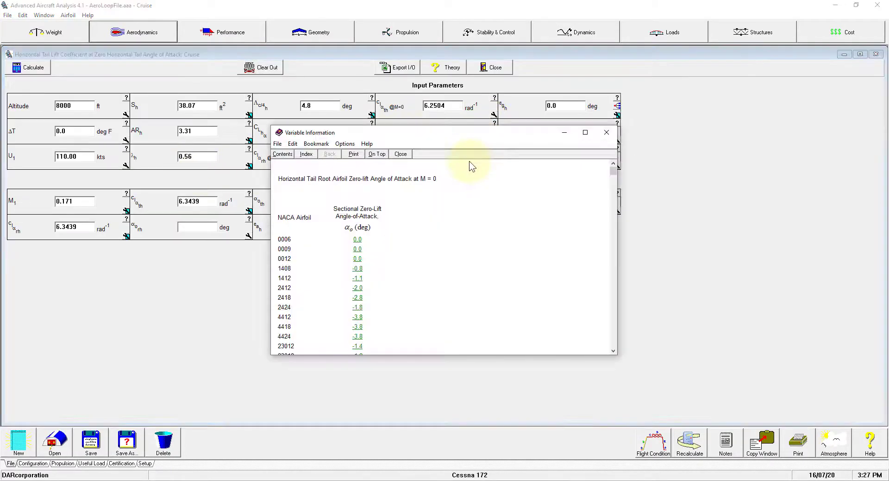
left_click(357, 262)
left_click(493, 149)
left_click(357, 249)
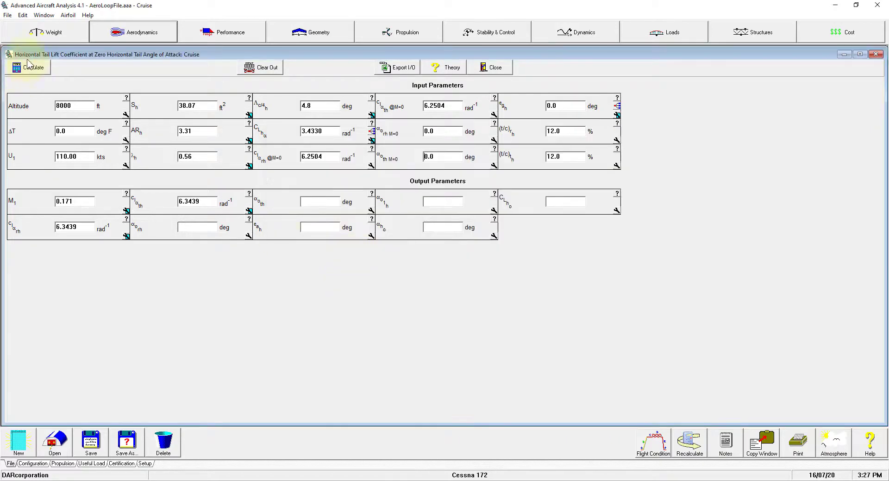
left_click(28, 68)
left_click(492, 68)
Set vertical tail root and tip airfoil slopes to 6.2504 and bring in the horizontal tail aerodynamic center.
left_click(318, 117)
left_click(189, 158)
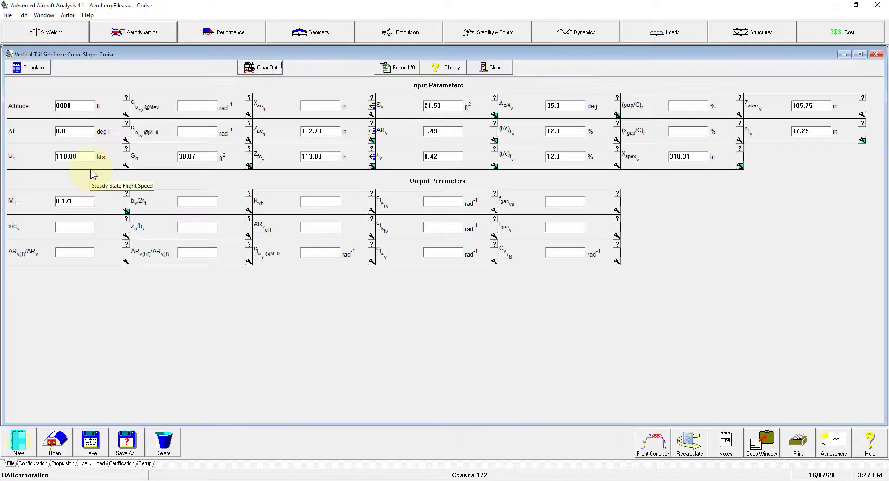
left_click(248, 98)
left_click(357, 279)
left_click(249, 123)
left_click(357, 283)
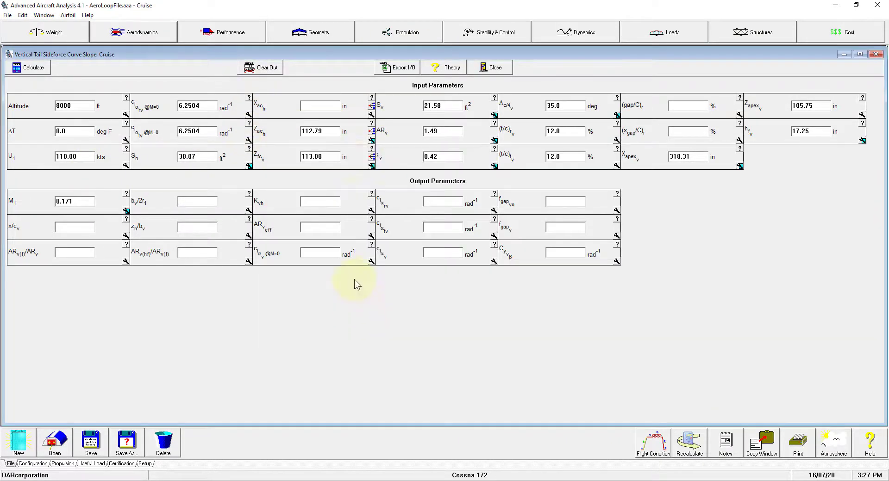
left_click(373, 108)
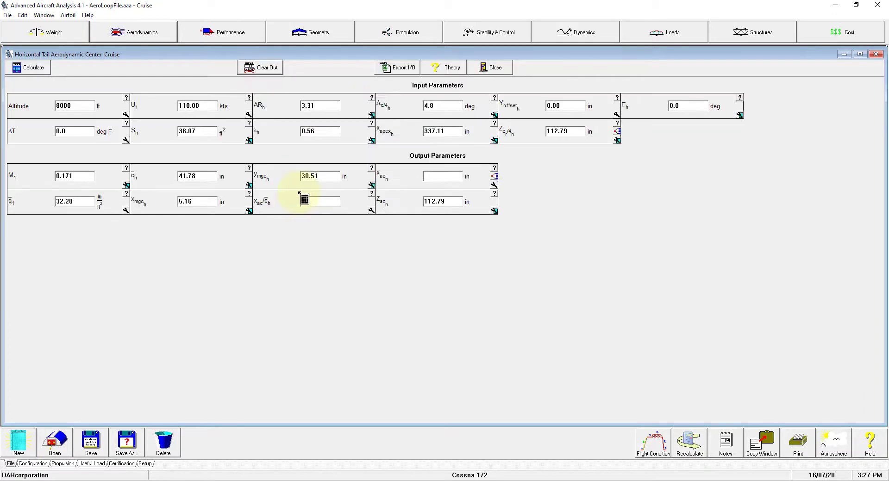
left_click(21, 67)
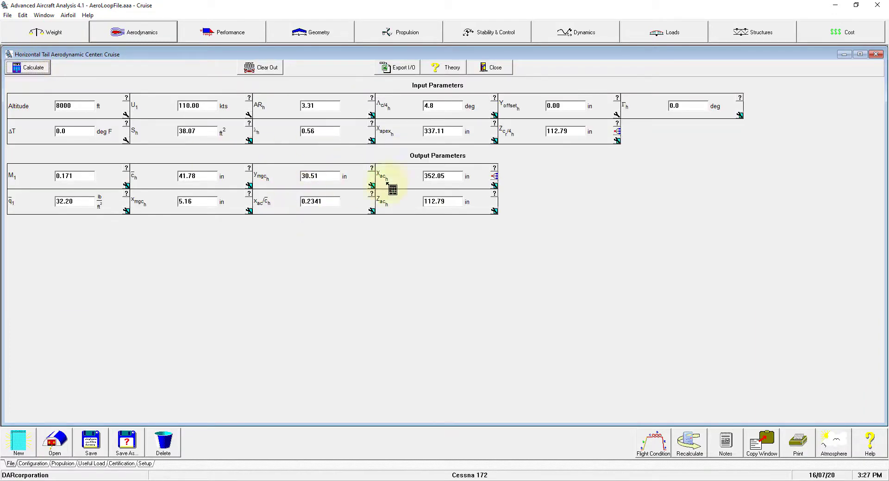
left_click(495, 176)
Enter rudder gap ratio 0.50 and gap location 20, then calculate the vertical tail sideforce slope.
left_click(698, 106)
type("0.50")
left_click(704, 134)
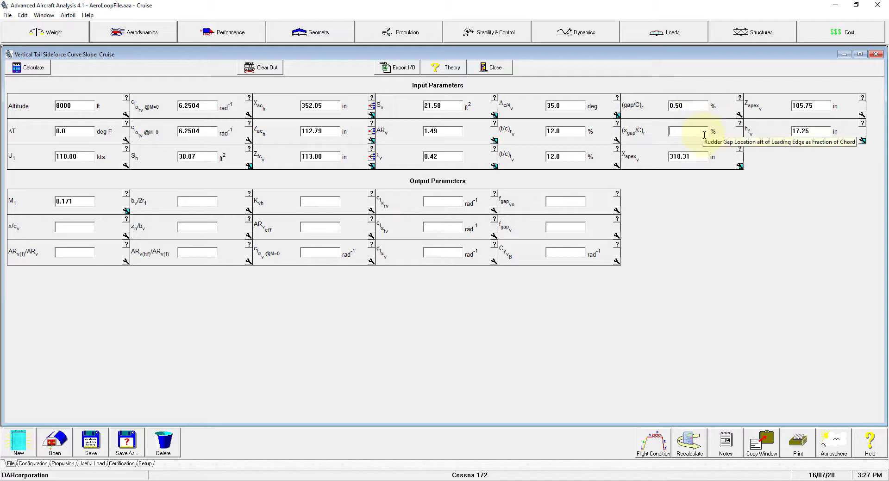
type("20")
left_click(41, 69)
left_click(492, 67)
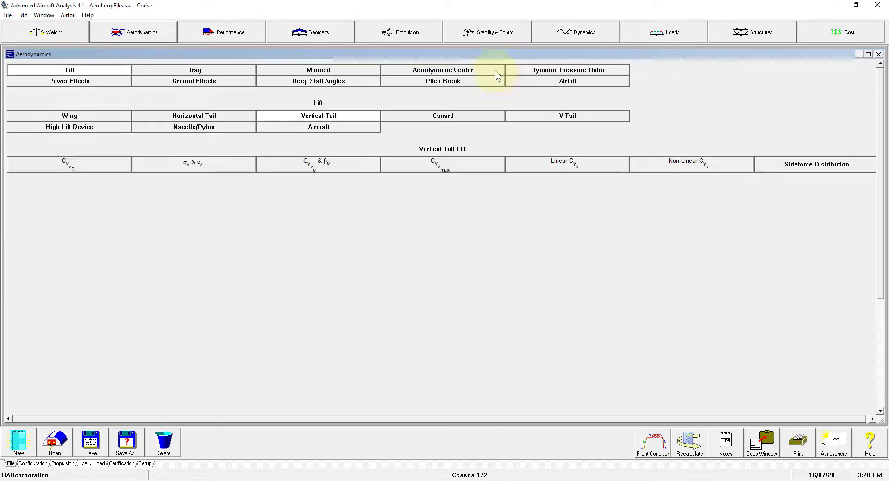
Calculate the vertical tail sidewash gradient 0.1827 and downwash gradient 0.3468.
left_click(234, 168)
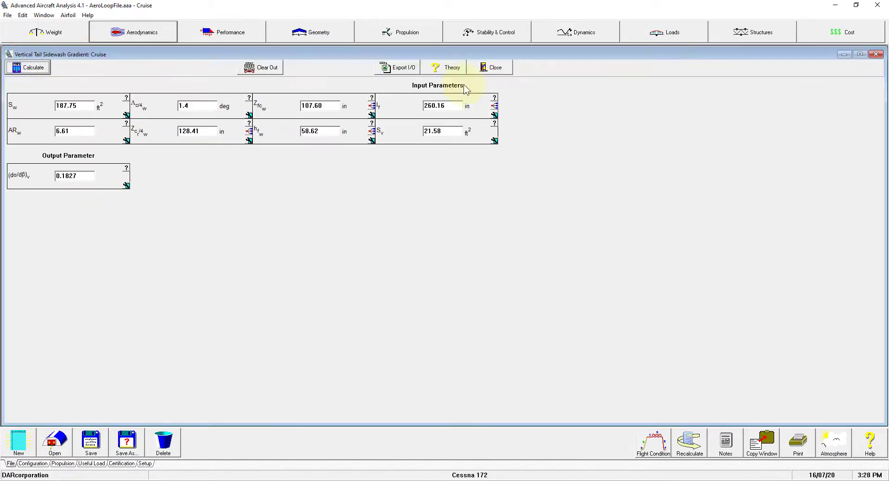
left_click(29, 67)
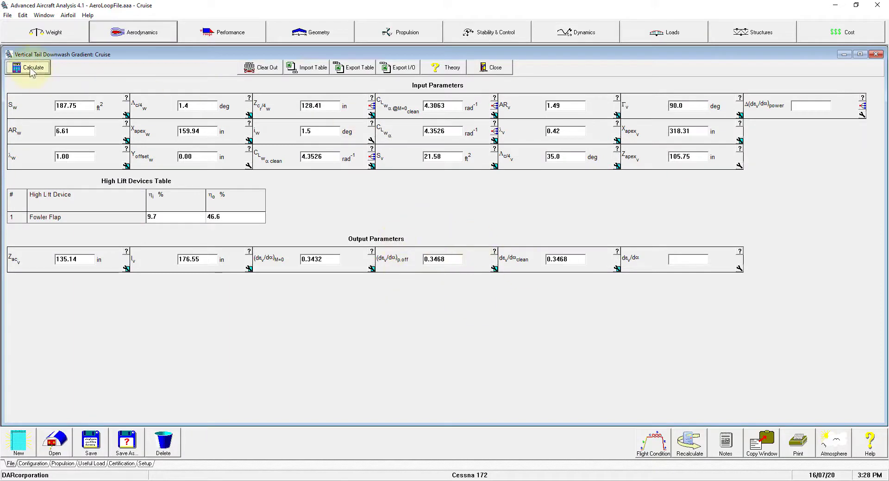
left_click(491, 67)
Calculate the vertical tail zero-lift sideslip angle using 0.0 root and tip zero-lift angles.
left_click(276, 213)
left_click(492, 68)
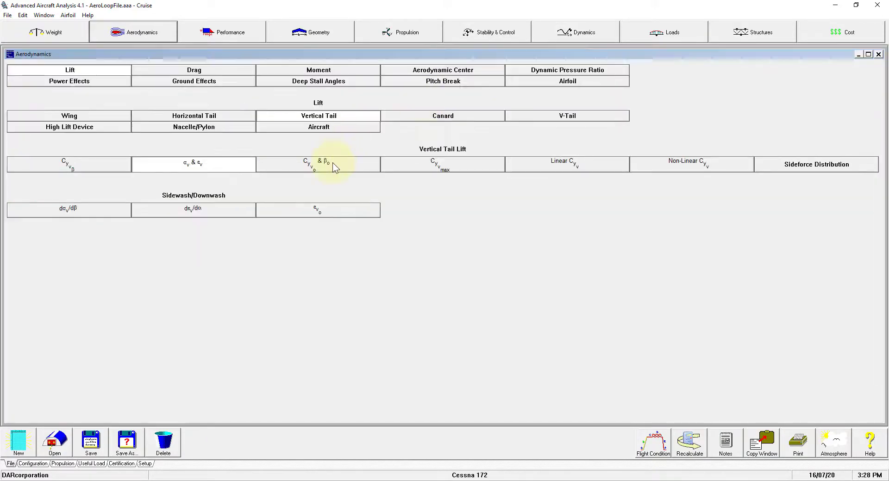
left_click(333, 164)
left_click(494, 140)
left_click(29, 67)
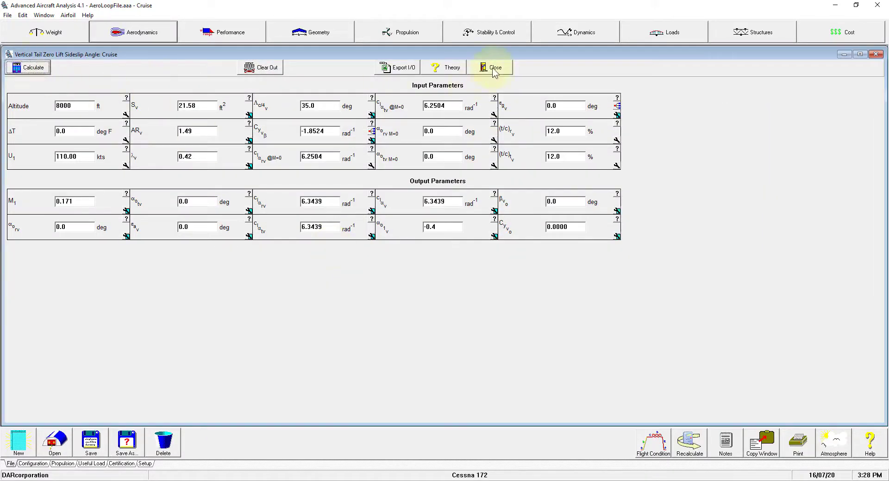
left_click(491, 68)
left_click(204, 128)
Set the pylon interference factor to 1.0 and root and tip lift-curve slopes to 6.2504.
left_click(271, 165)
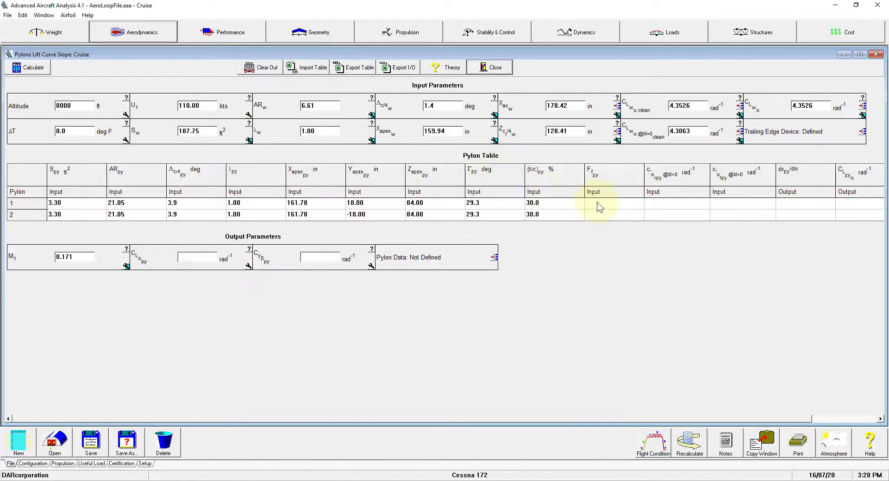
left_click(597, 204)
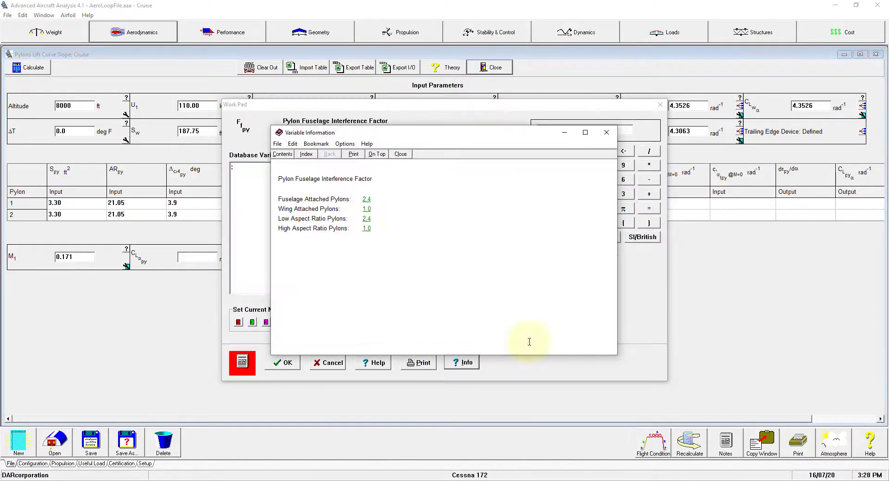
left_click(366, 230)
left_click(284, 363)
left_click(675, 203)
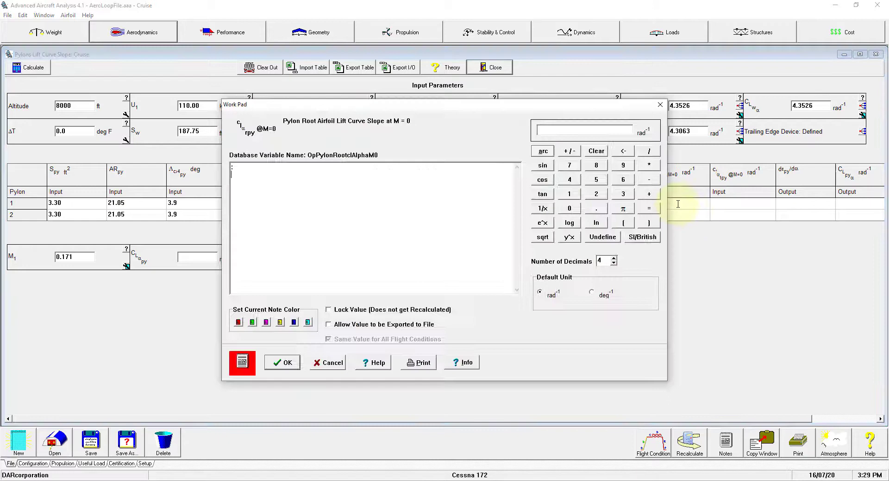
left_click(356, 297)
left_click(283, 363)
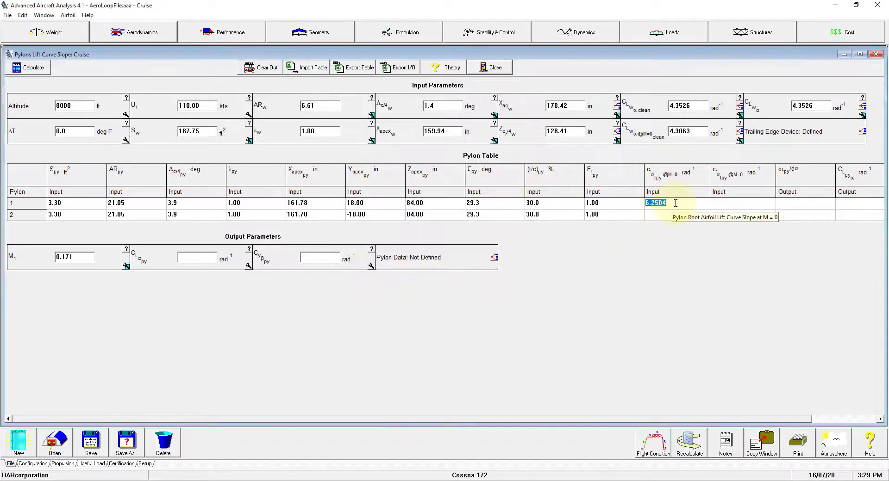
left_click(677, 215)
left_click(750, 204)
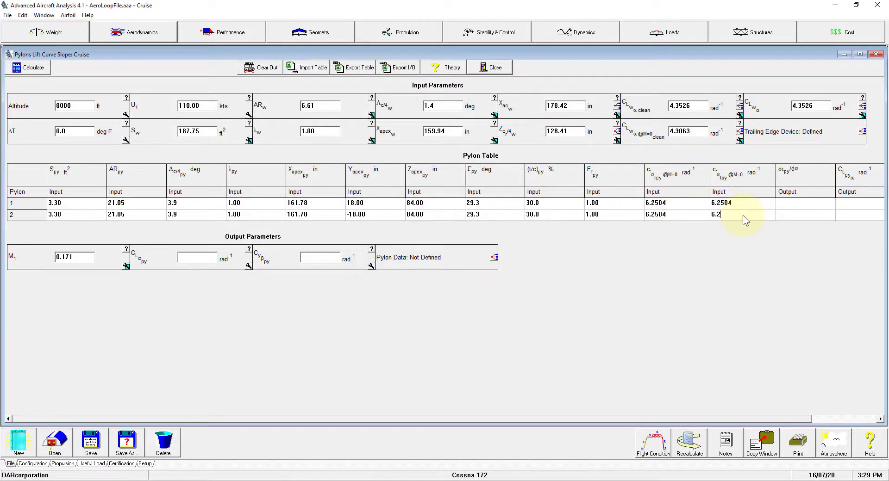
left_click(490, 68)
Calculate the pylon zero-angle lift coefficient.
left_click(70, 165)
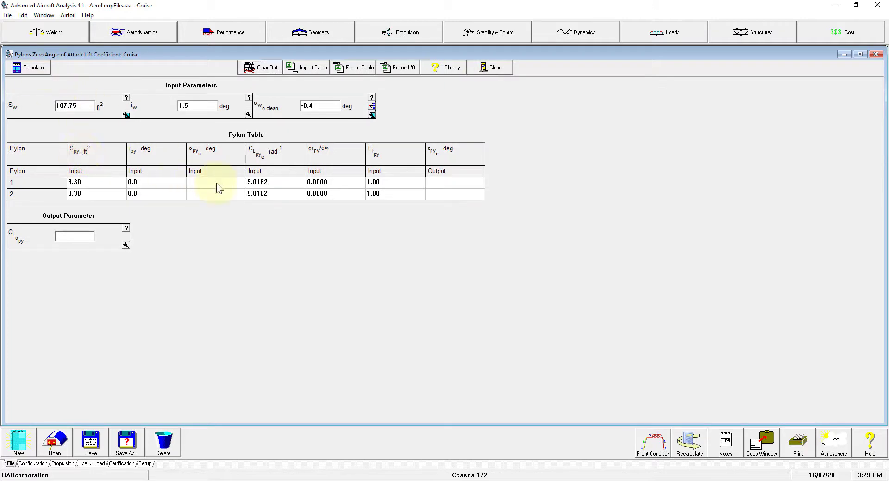
left_click(28, 68)
left_click(490, 67)
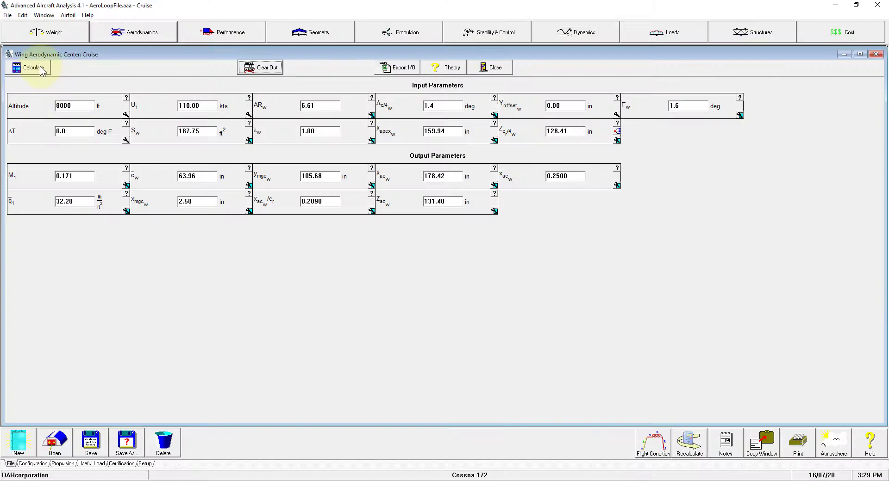
Calculate the horizontal (352.05 in) and vertical (354.71 in) tail aerodynamic centers.
left_click(490, 67)
left_click(200, 117)
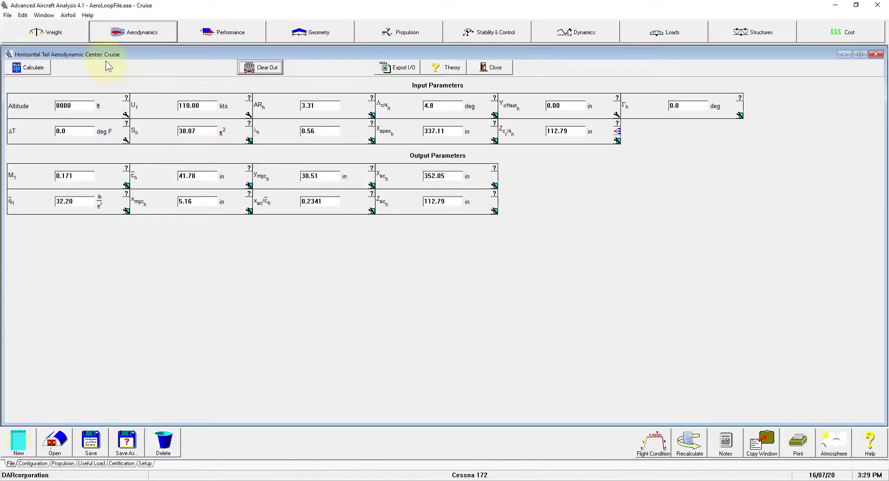
left_click(490, 67)
left_click(357, 118)
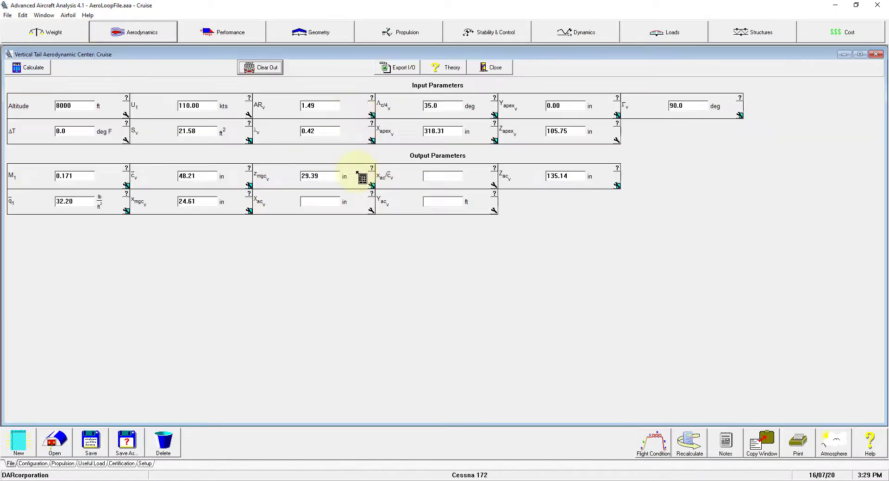
left_click(29, 67)
left_click(491, 67)
left_click(773, 122)
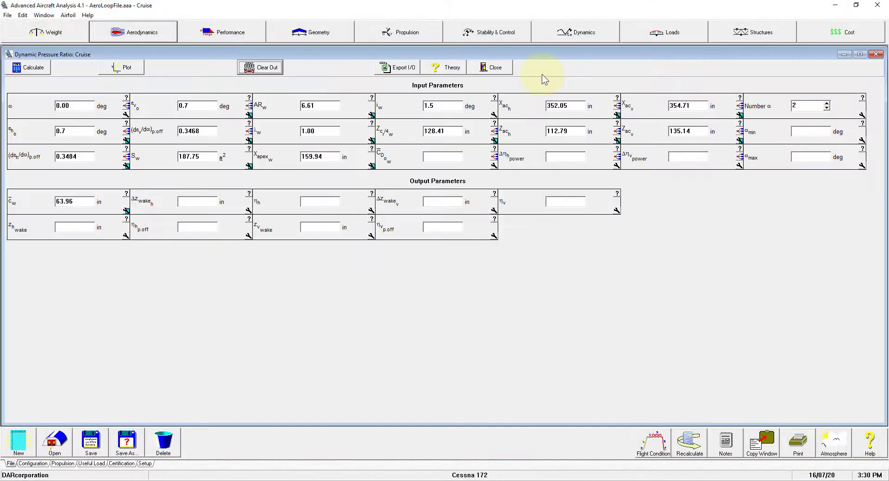
In Subsonic Wing Drag, take 1.587 for the wing leading-edge radius from the airfoil parameters.
left_click(495, 156)
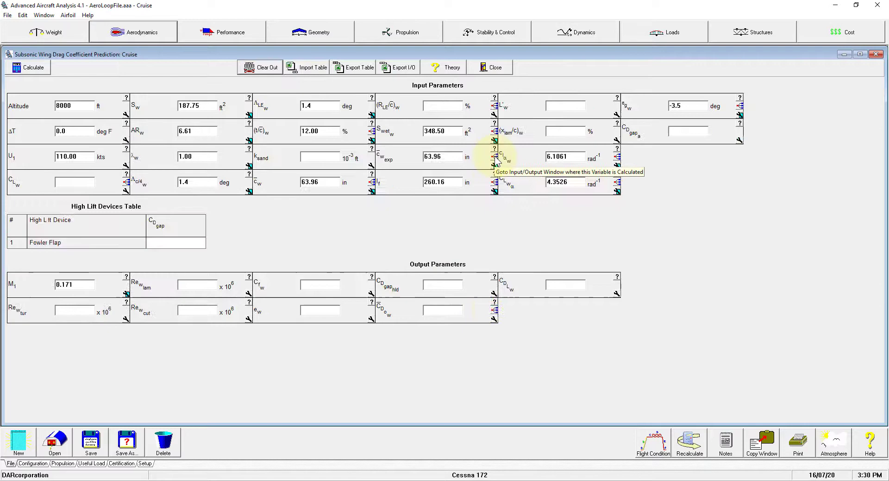
left_click(371, 149)
key("Escape")
left_click(495, 106)
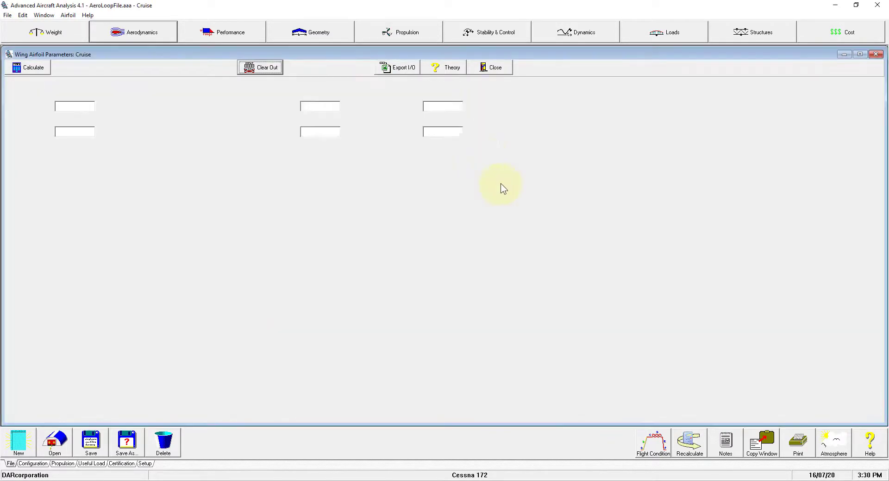
left_click(493, 114)
left_click(413, 350)
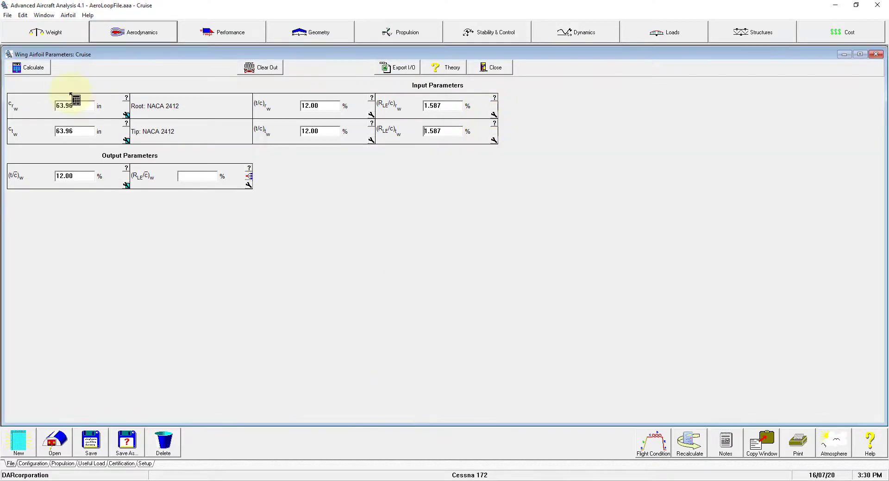
left_click(248, 176)
Set thickness location factor L'w to 1.2 and laminar flow fraction to 0.
left_click(617, 114)
left_click(603, 130)
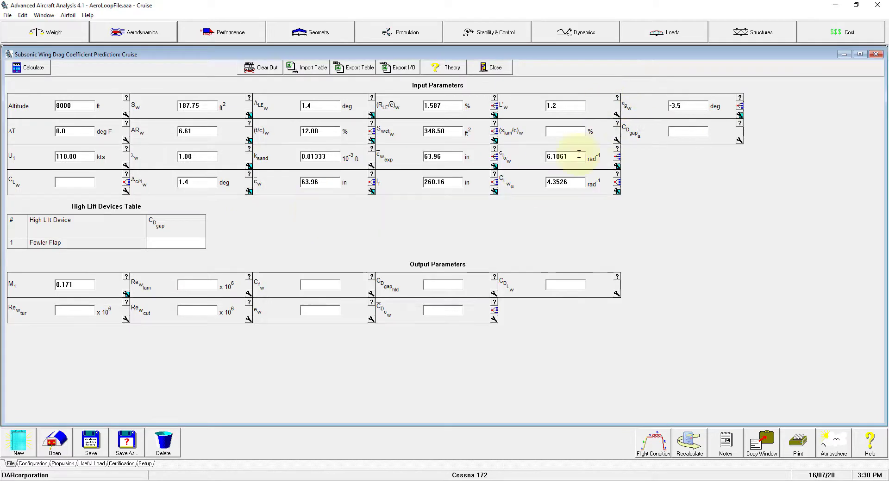
left_click(563, 132)
type("0")
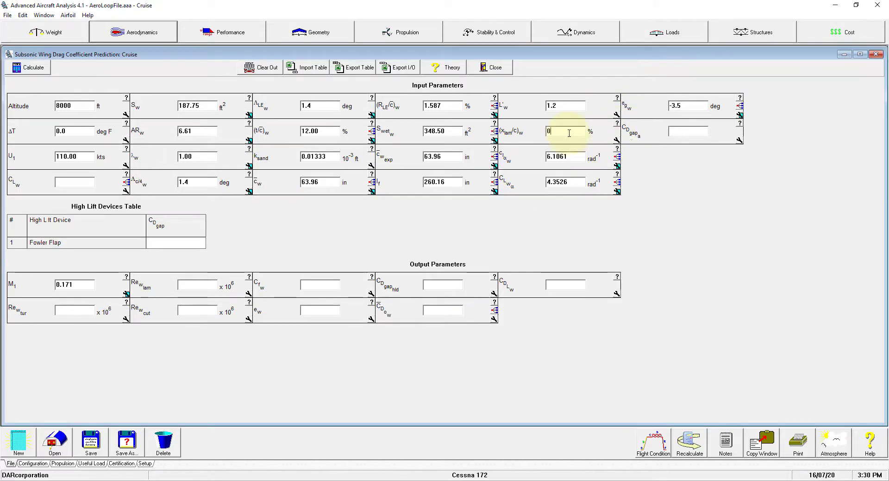
Set gap drag 0.00020 for aileron and Fowler flap, and compute wing zero-lift drag 0.0085.
left_click(740, 124)
left_click(305, 200)
scroll(436, 267, "down", 2)
scroll(436, 268, "down", 2)
left_click(416, 278)
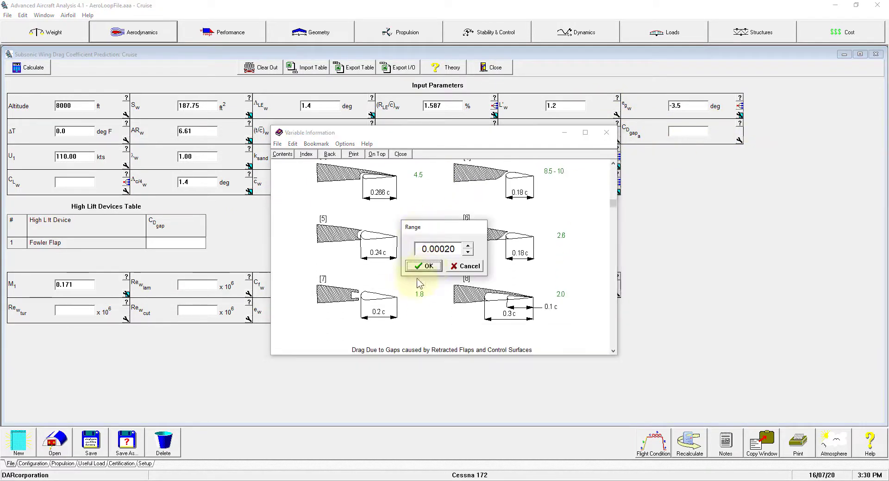
left_click(421, 263)
left_click(191, 243)
type("0.0002")
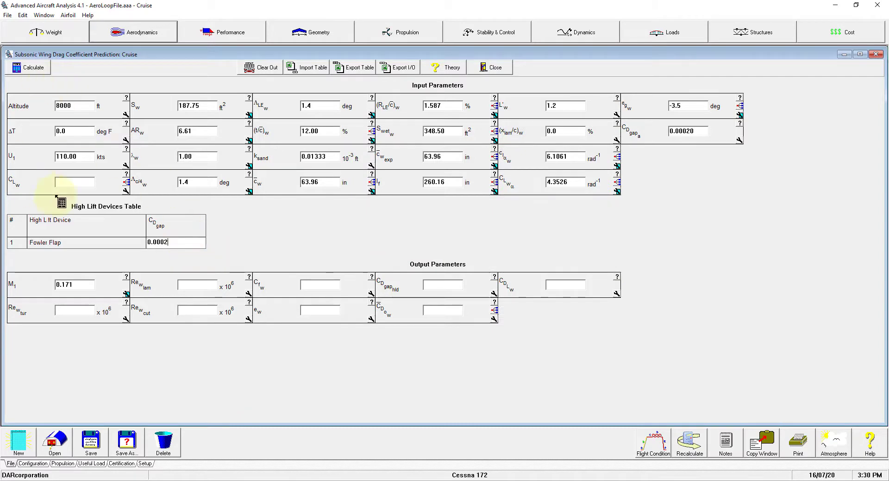
left_click(28, 67)
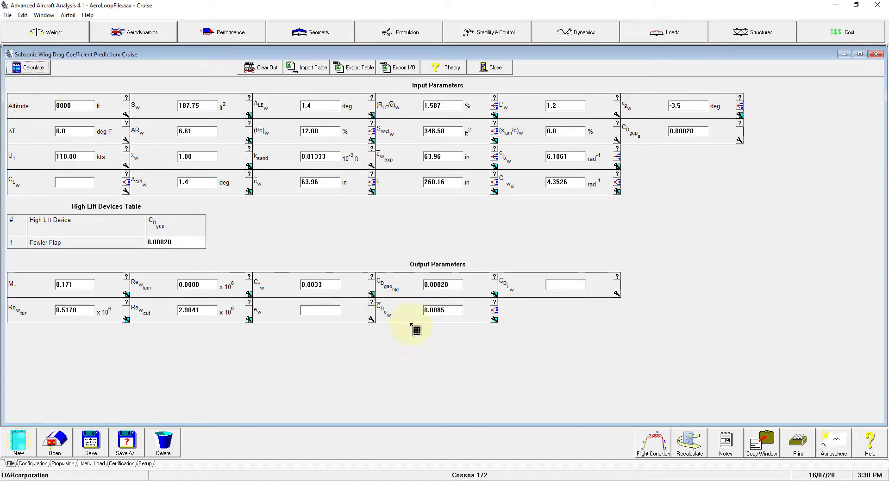
left_click(494, 310)
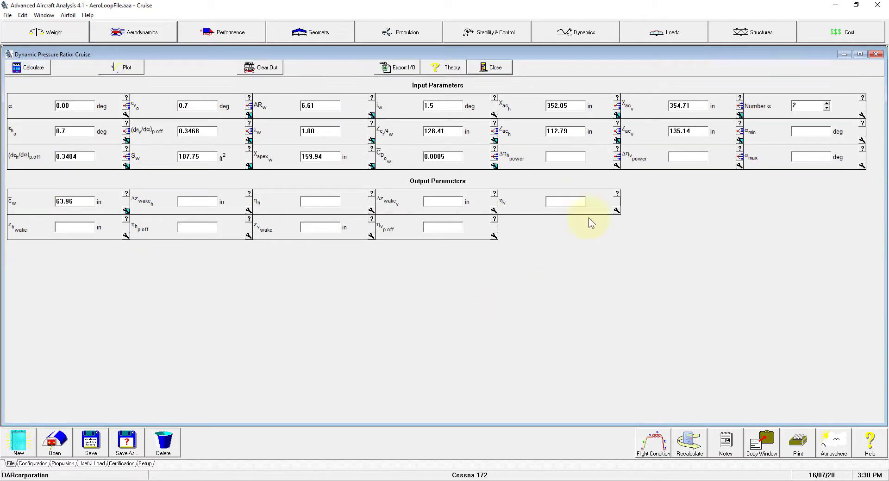
Calculate dynamic pressure ratios, then compute thrust with 150 hp, 0.8 efficiency, 15.0° blade angle, width ratio 8.
left_click(25, 69)
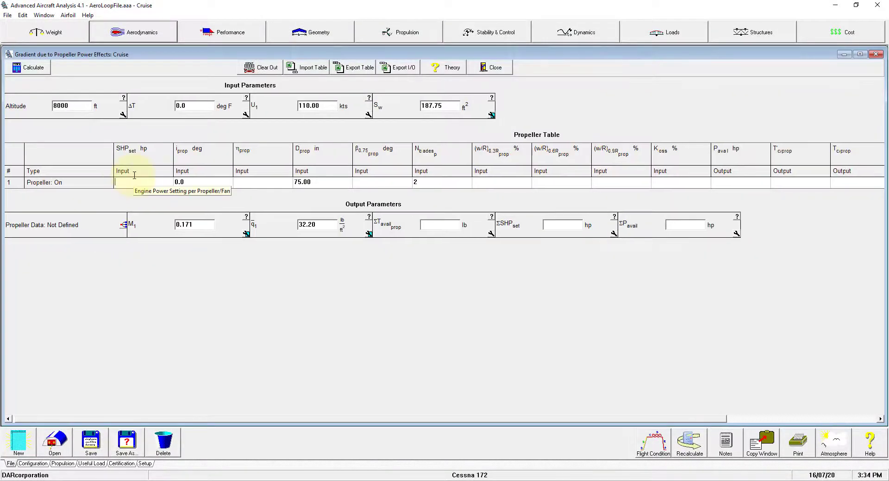
type("150")
left_click(263, 183)
type("0.8")
left_click(382, 185)
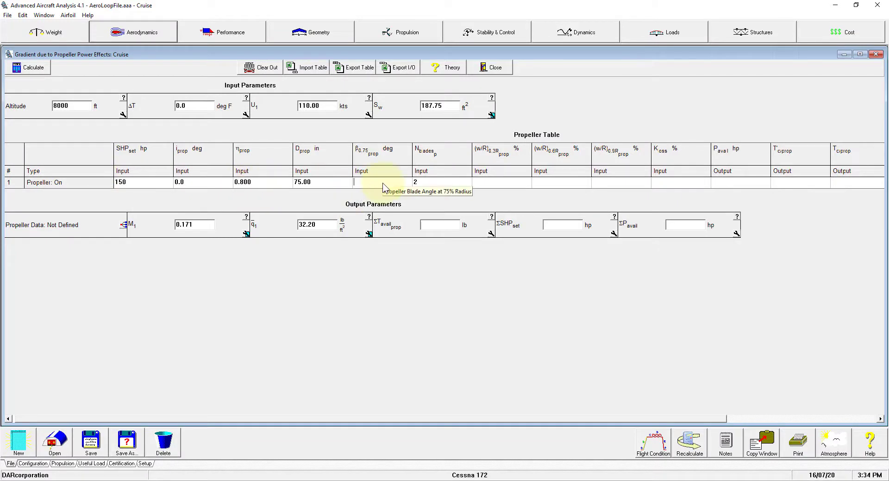
type("15.0")
left_click(503, 183)
type("8")
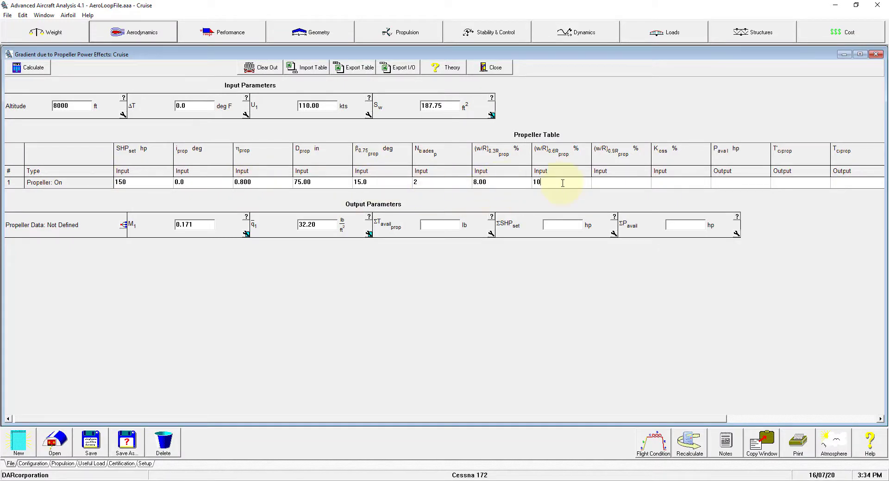
left_click(28, 67)
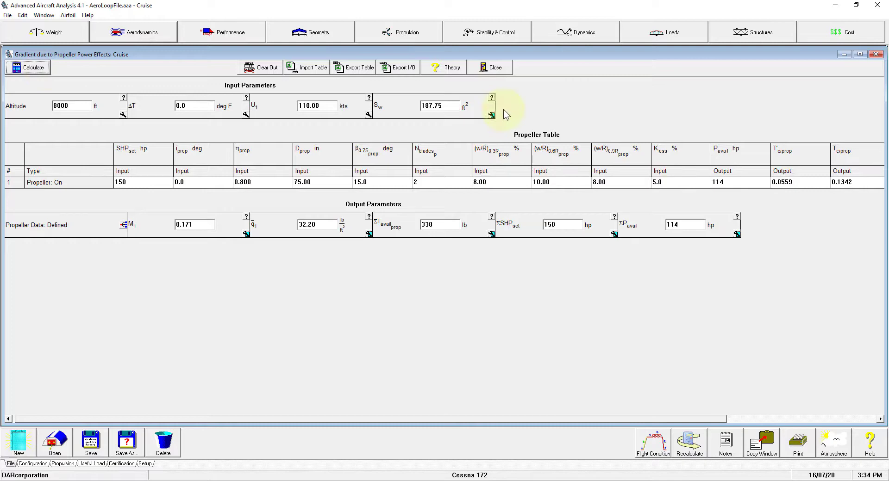
Calculate the propeller downwash/upwash and the propeller normal force.
left_click(487, 69)
left_click(232, 150)
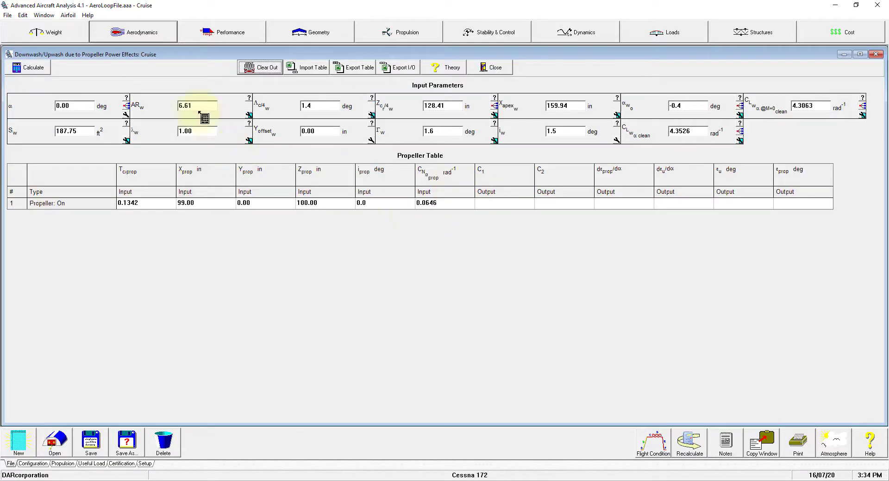
left_click(491, 68)
left_click(318, 151)
left_click(28, 67)
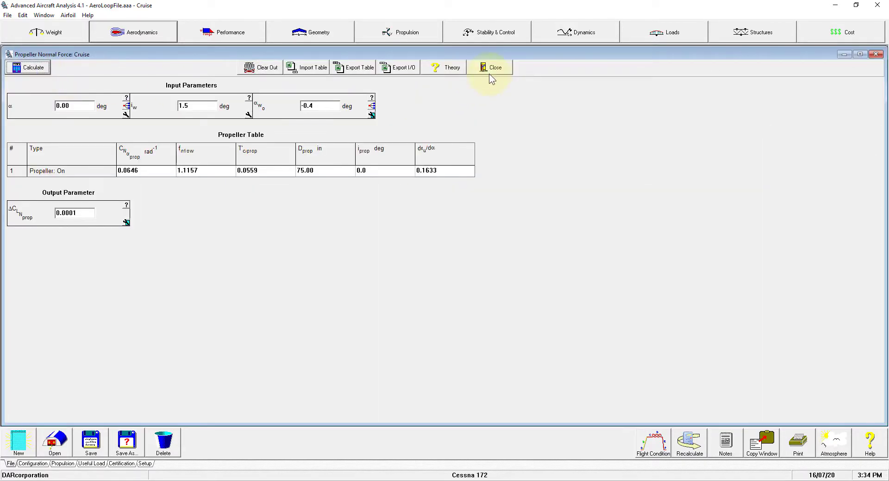
left_click(489, 68)
Calculate immersed areas for wing (21.43 ft²), horizontal tail (22.21 ft²) and vertical tail.
left_click(468, 152)
left_click(69, 184)
left_click(27, 67)
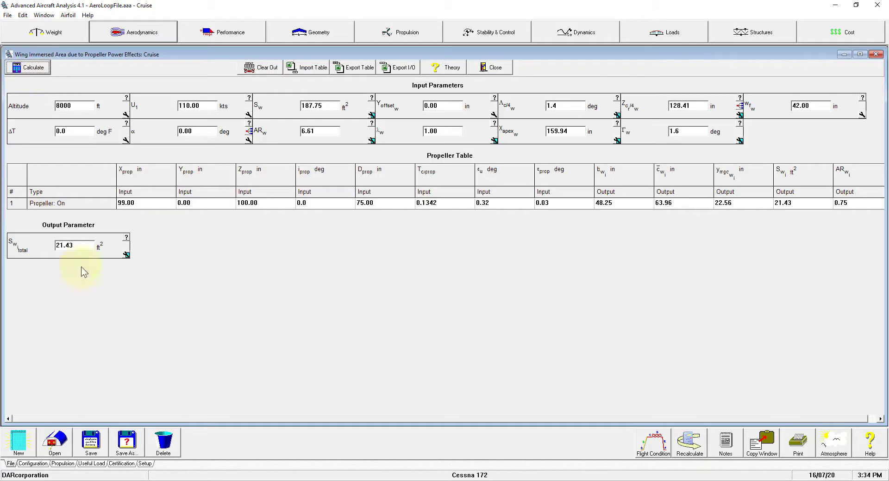
left_click(490, 67)
left_click(194, 185)
left_click(28, 67)
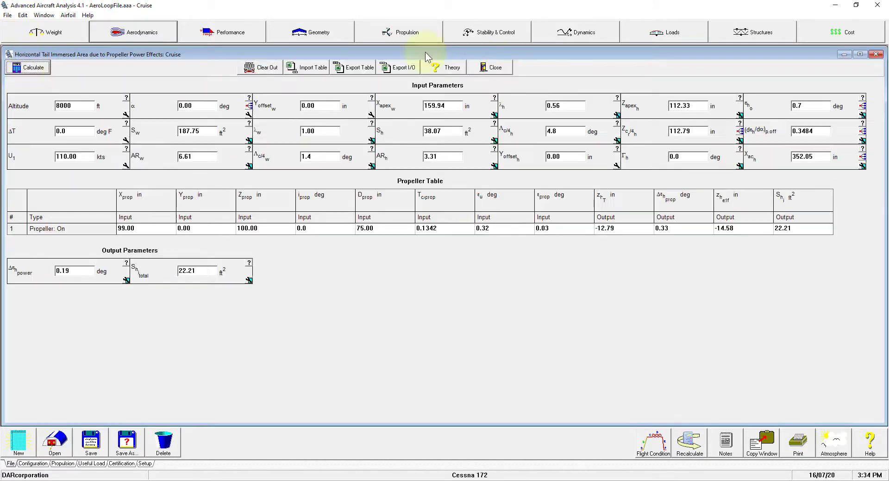
left_click(490, 68)
left_click(319, 185)
left_click(27, 67)
left_click(491, 67)
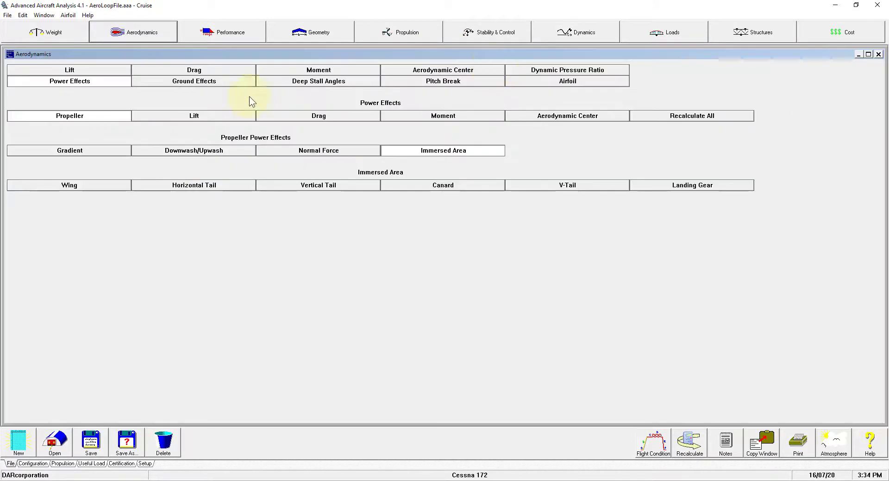
Calculate lift due to propeller power effects (ΔCL propwash −0.0017) and review the outputs.
left_click(230, 115)
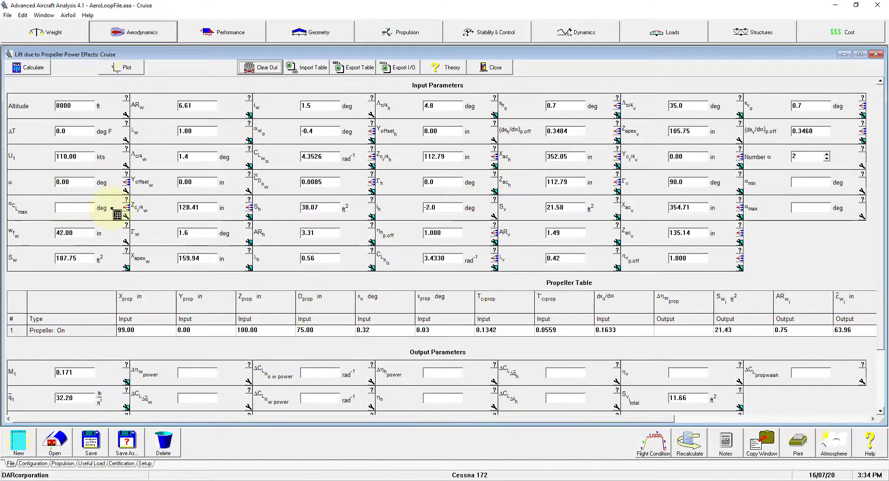
left_click(28, 67)
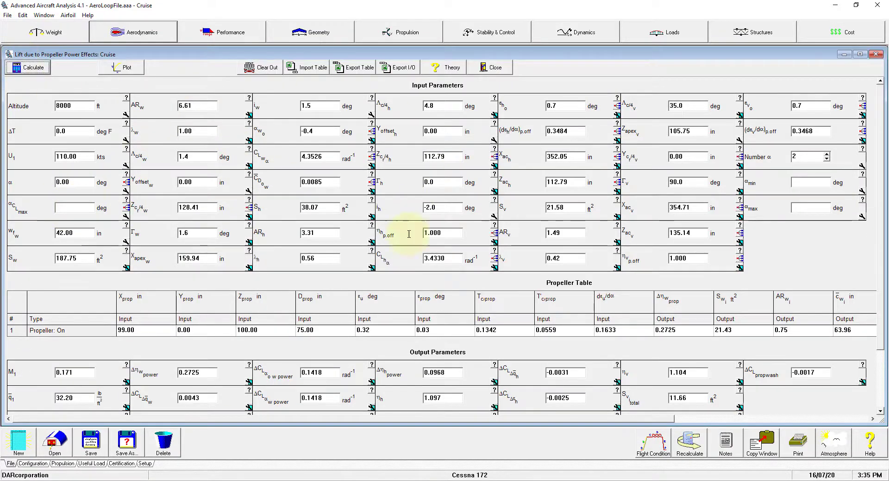
scroll(878, 338, "down", 3)
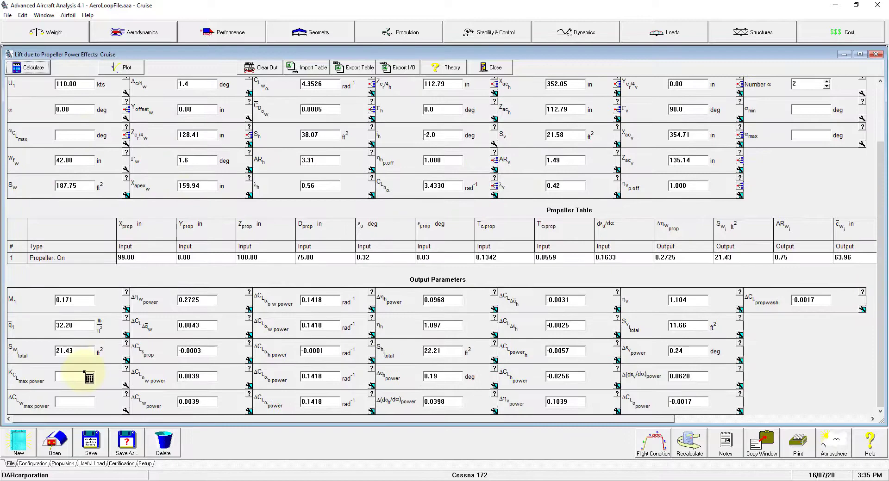
scroll(856, 121, "up", 3)
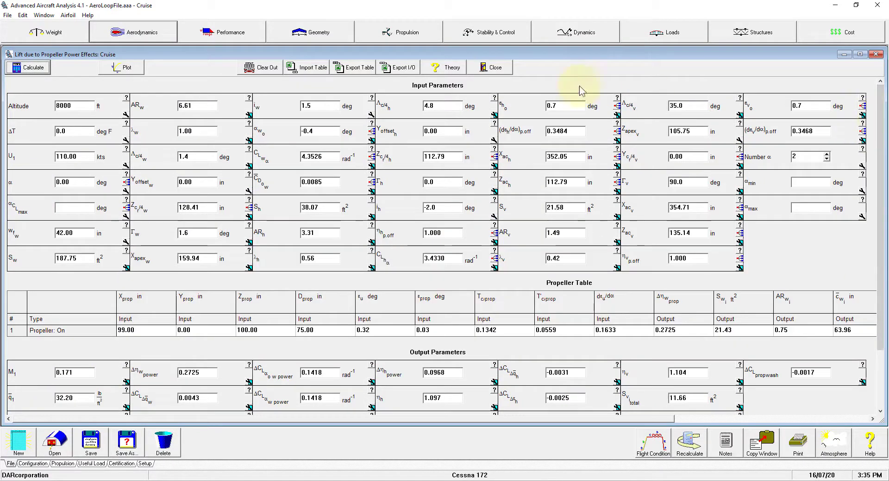
left_click(491, 68)
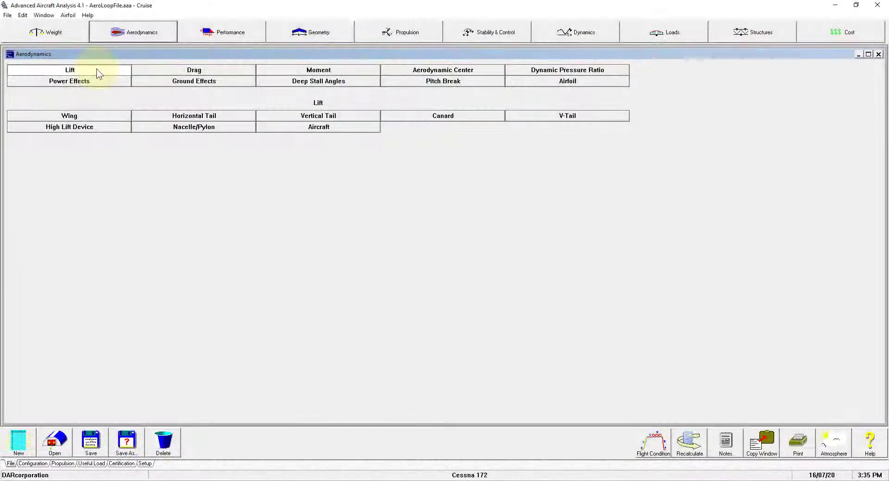
Calculate the aircraft lift curve slope C_Lα for cruise.
left_click(273, 127)
left_click(88, 160)
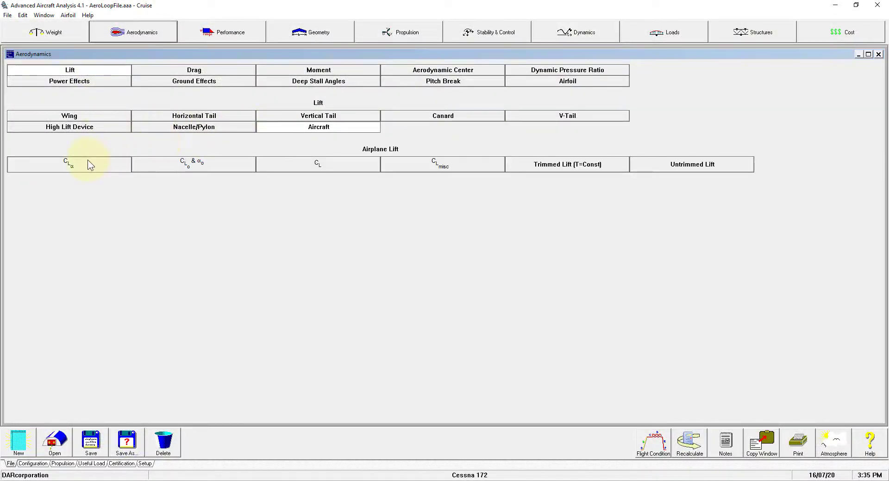
left_click(33, 68)
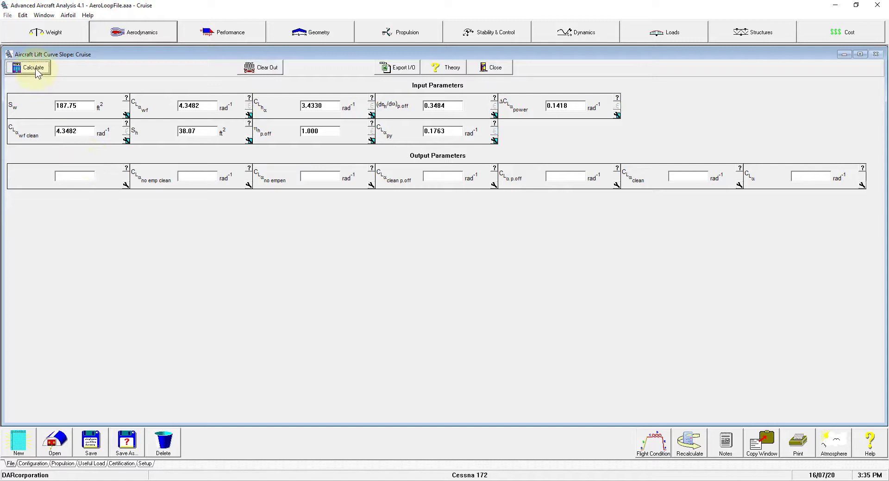
left_click(495, 67)
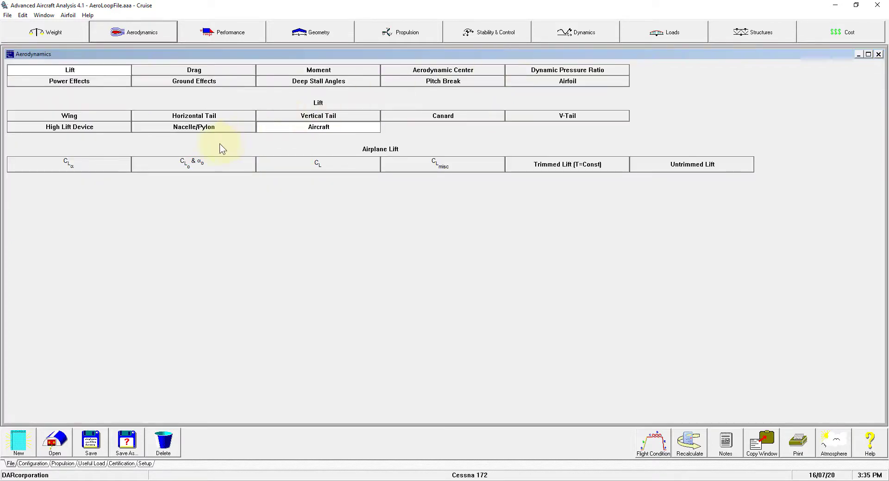
Compute aircraft CL0 0.1367 and α0 −1.5 deg, then the wing's linear lift coefficient.
left_click(199, 163)
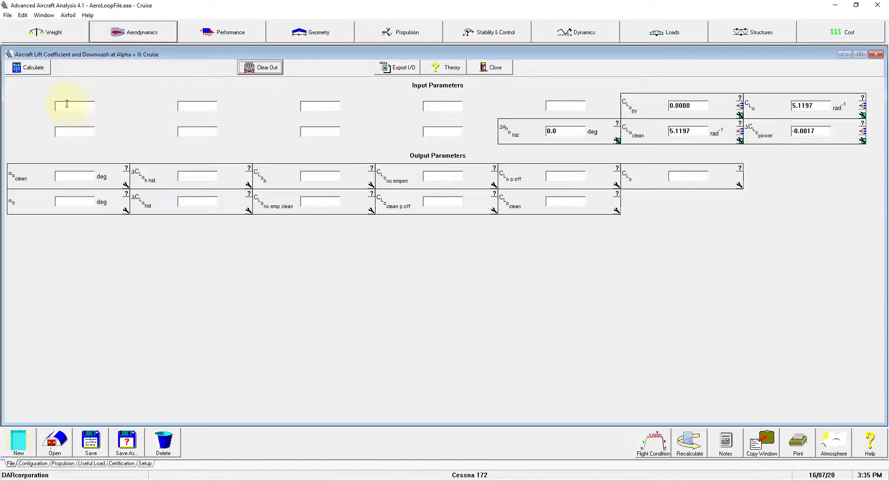
left_click(33, 68)
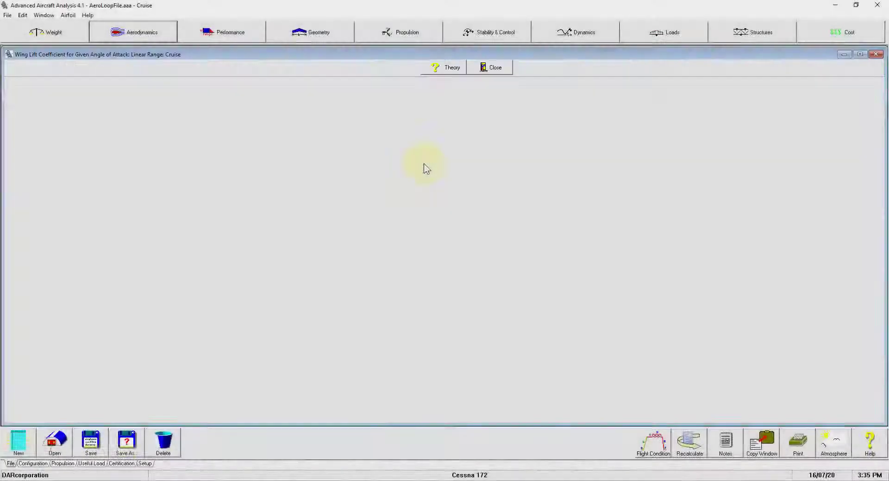
left_click(44, 69)
Open the horizontal tail linear C_Lh calculation and compute the elevator derivatives with δe = 0.
left_click(491, 67)
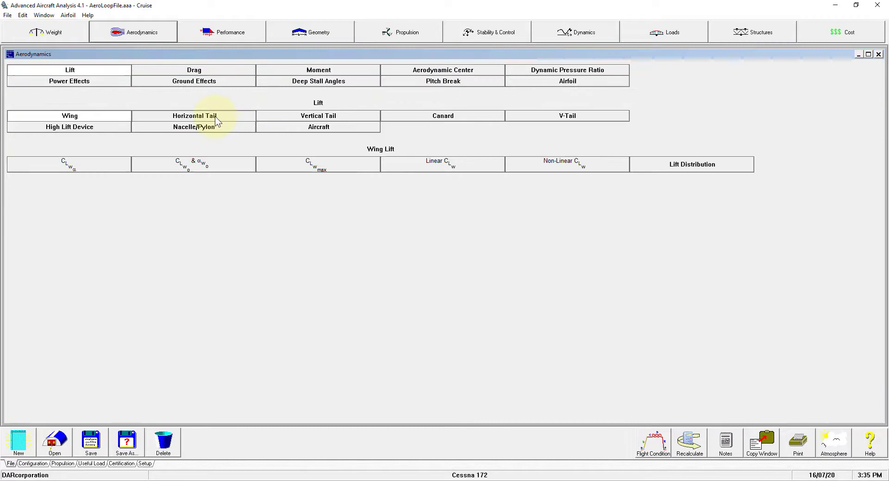
left_click(213, 116)
left_click(531, 157)
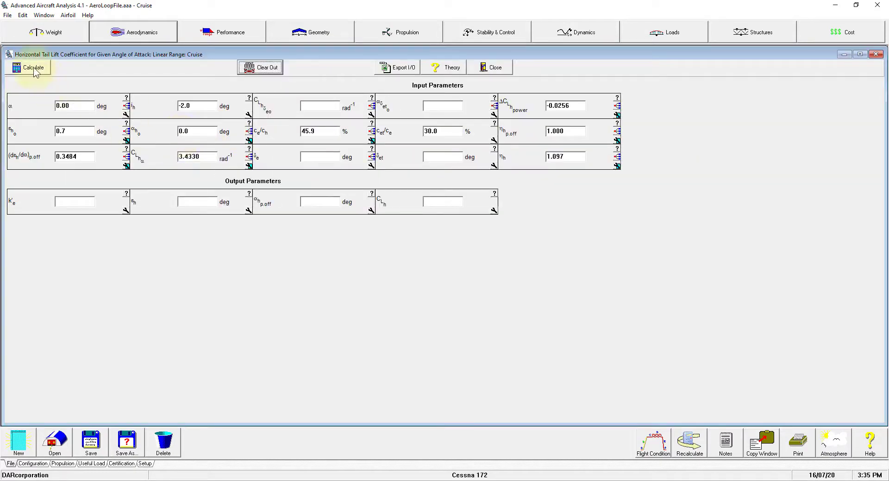
left_click(373, 111)
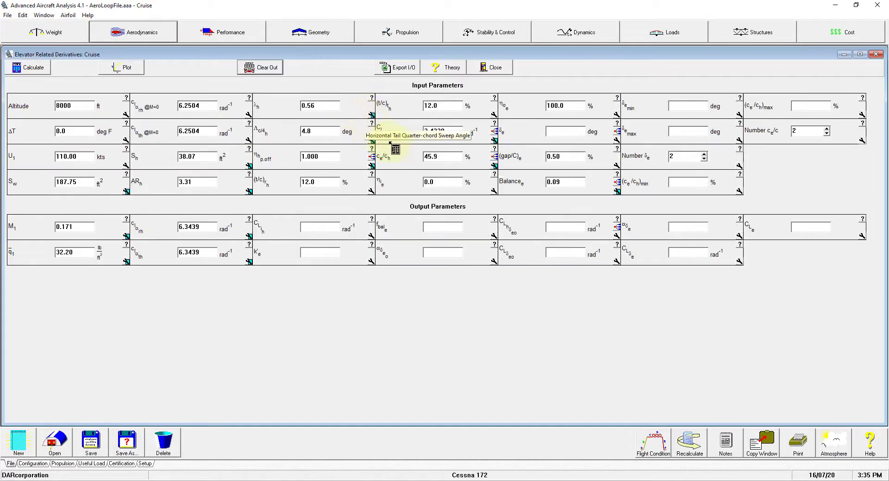
left_click(565, 133)
type("0")
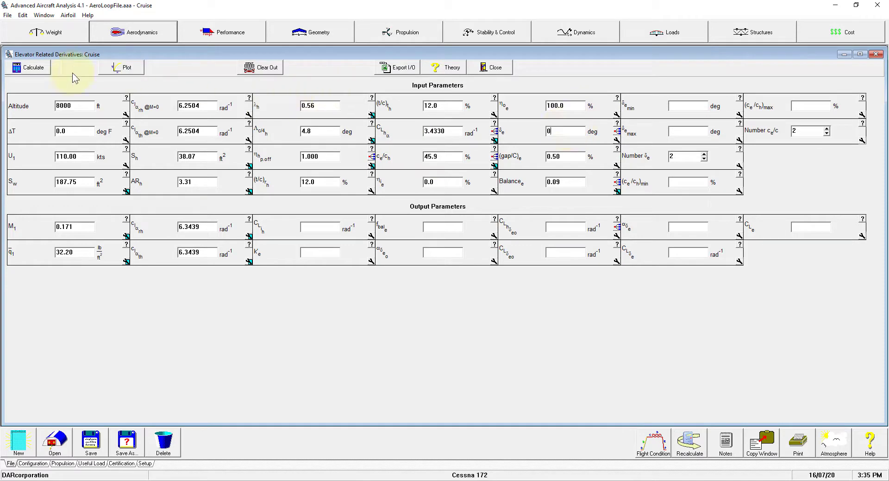
left_click(29, 67)
Compute the elevator tab derivatives with δet = 0, then calculate the horizontal tail linear lift coefficient.
left_click(618, 236)
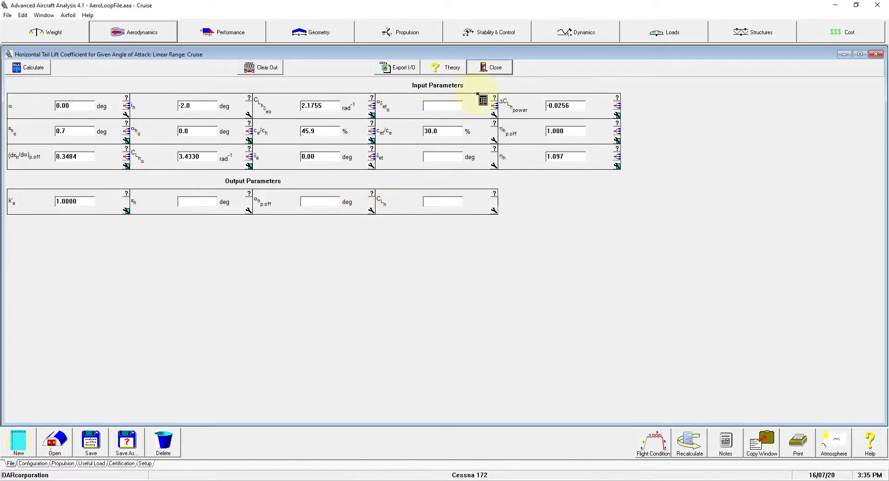
left_click(479, 99)
left_click(801, 156)
type("0")
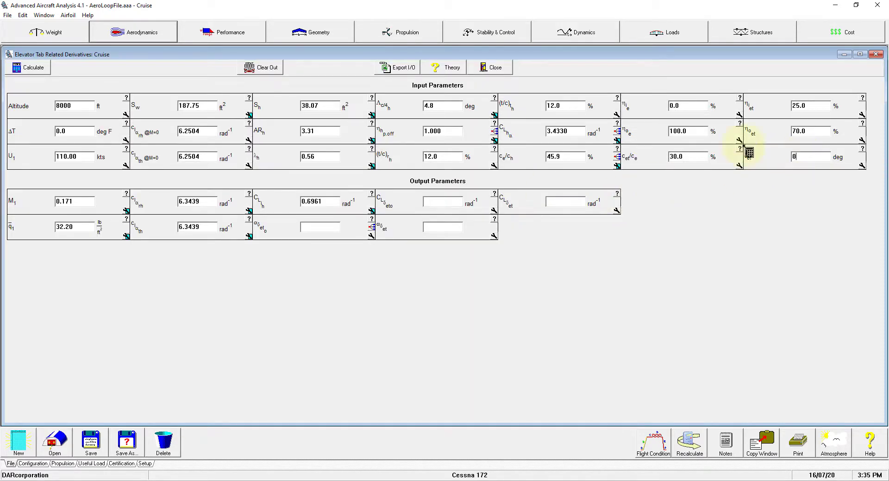
left_click(28, 68)
left_click(371, 226)
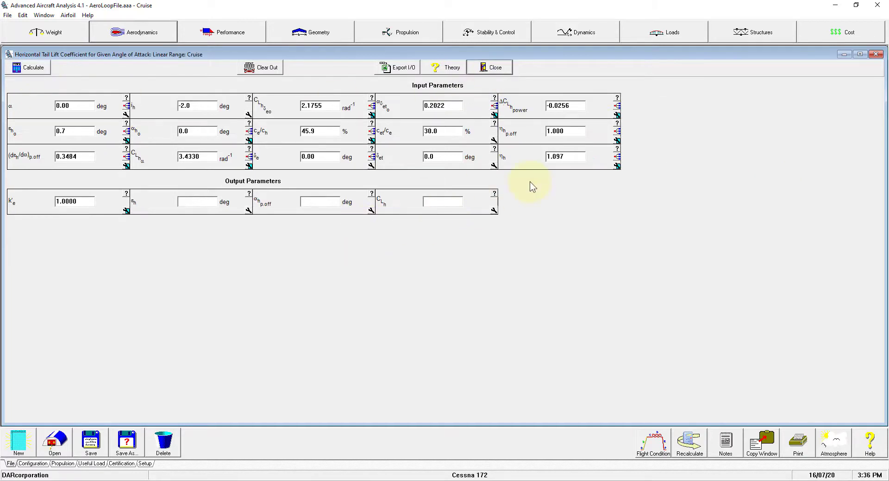
left_click(26, 68)
Compute rudder derivatives with δr = 0, then the vertical tail linear Cy_v sideforce coefficient (0.0000).
left_click(482, 67)
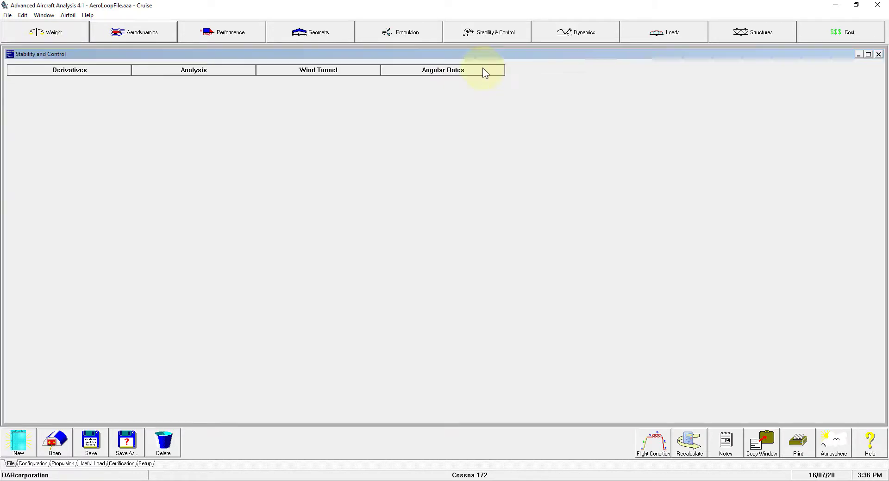
left_click(877, 57)
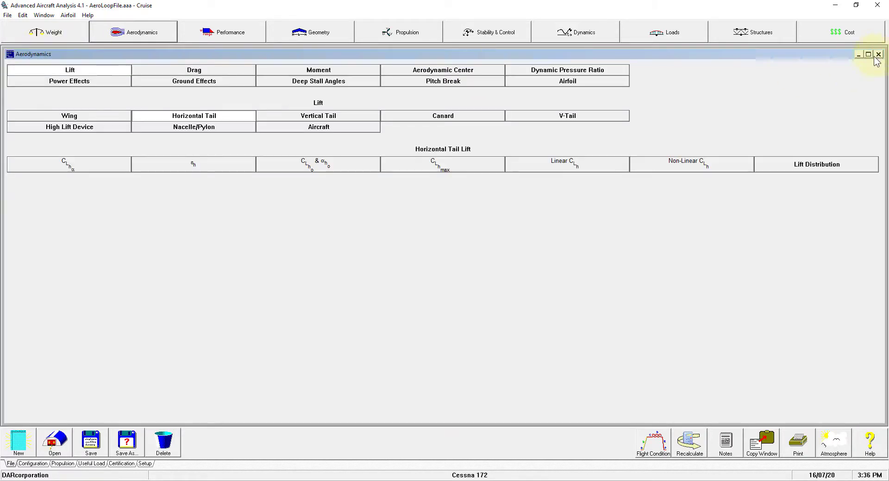
left_click(364, 116)
left_click(544, 172)
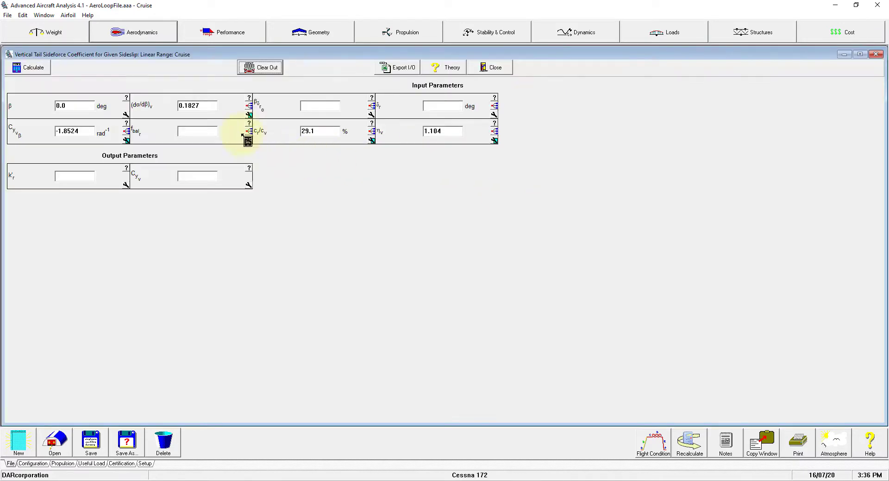
left_click(249, 135)
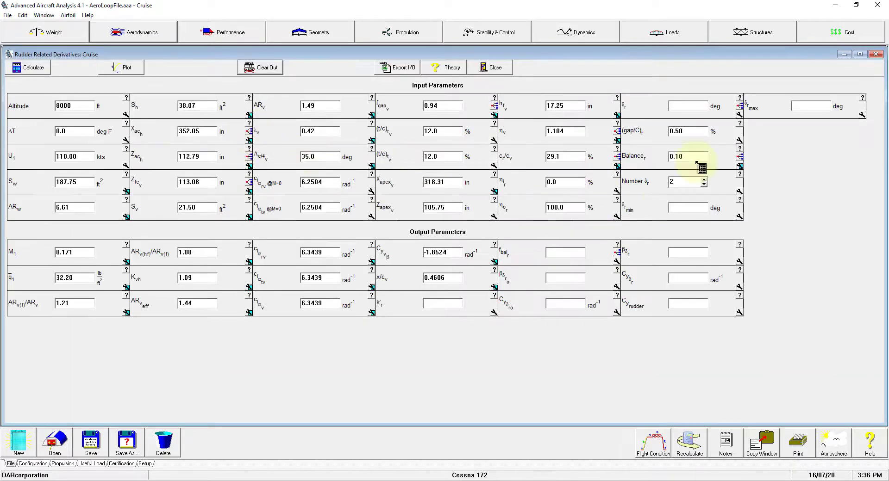
left_click(681, 106)
type("0")
left_click(32, 67)
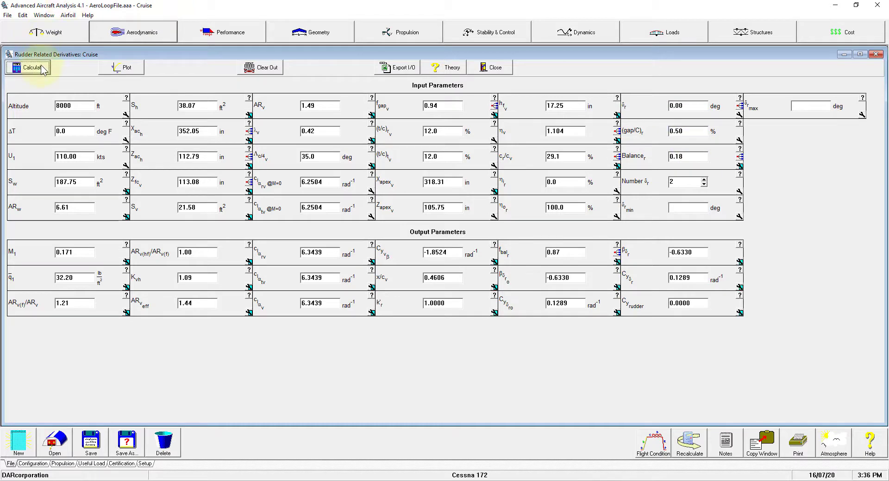
left_click(617, 252)
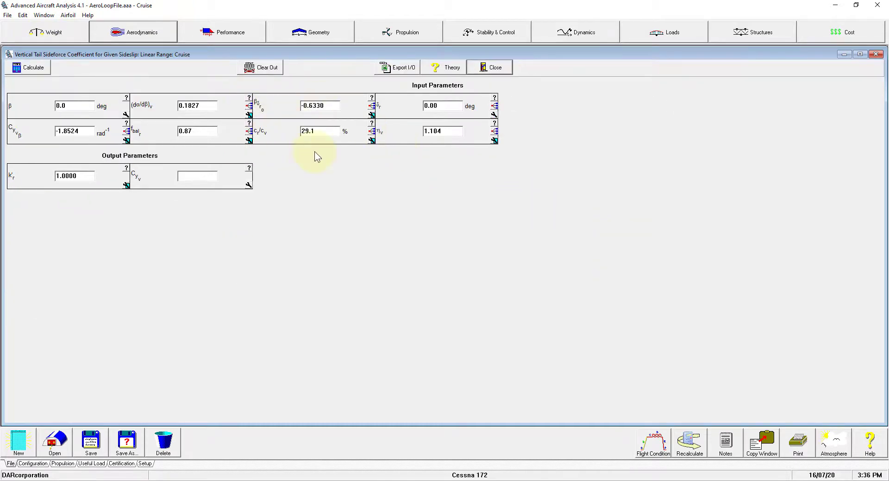
left_click(25, 70)
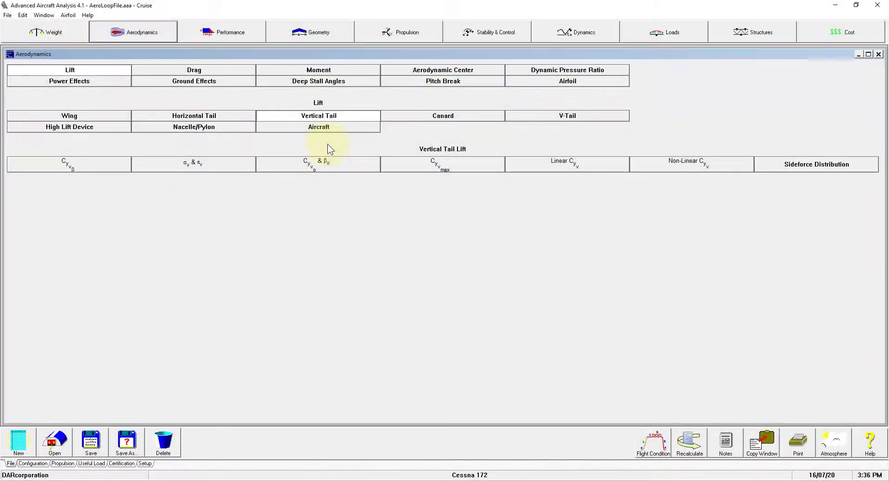
Run Aircraft C_L given α to get C_L 0.1124 at 0°, then close the results and Aerodynamics panel.
left_click(326, 130)
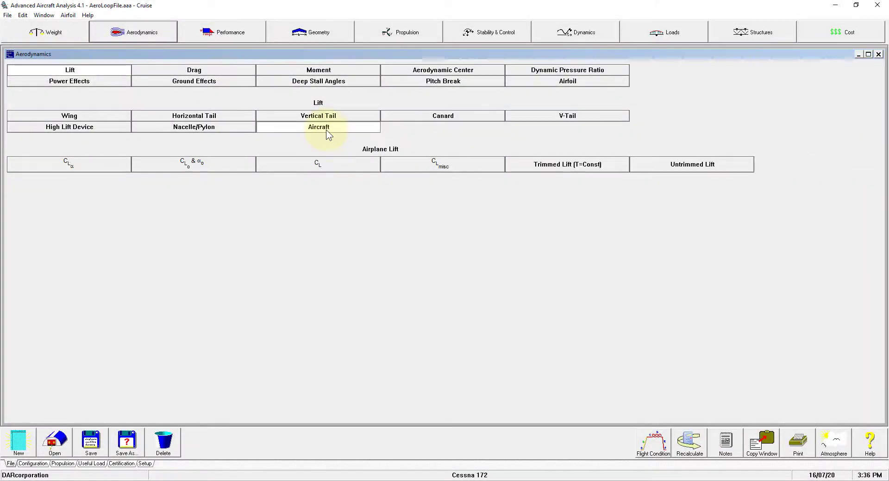
left_click(315, 163)
left_click(100, 211)
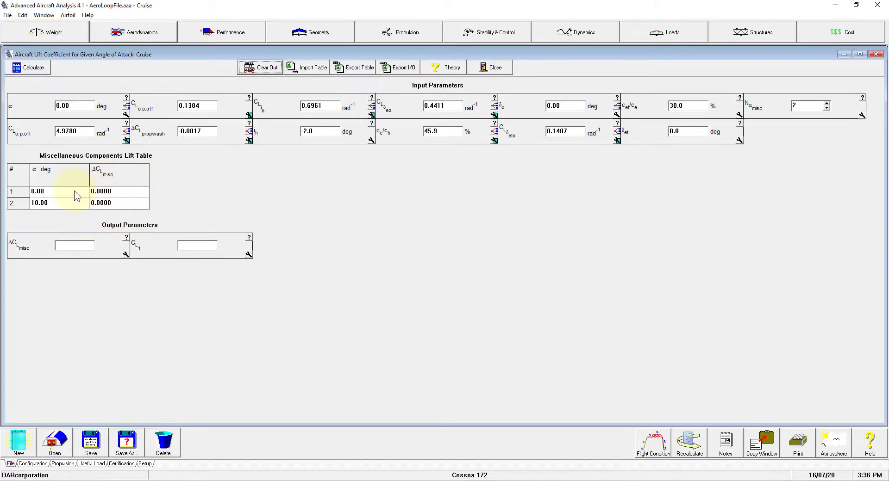
left_click(28, 69)
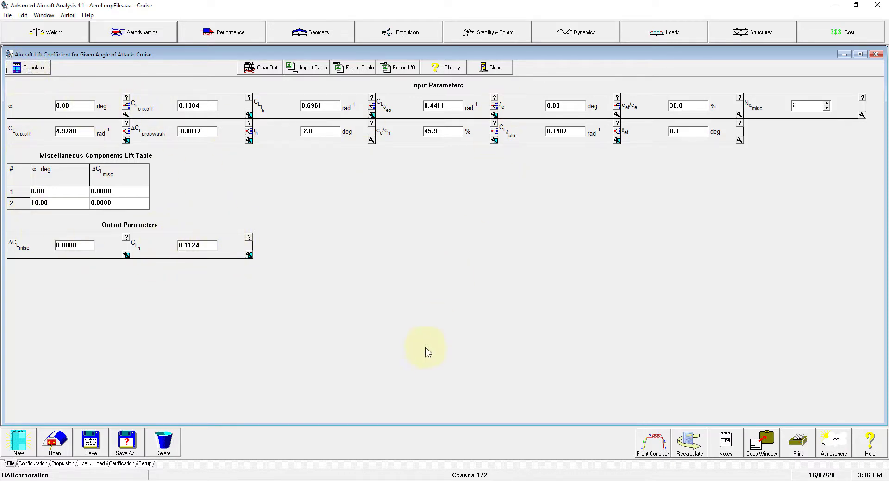
left_click(494, 69)
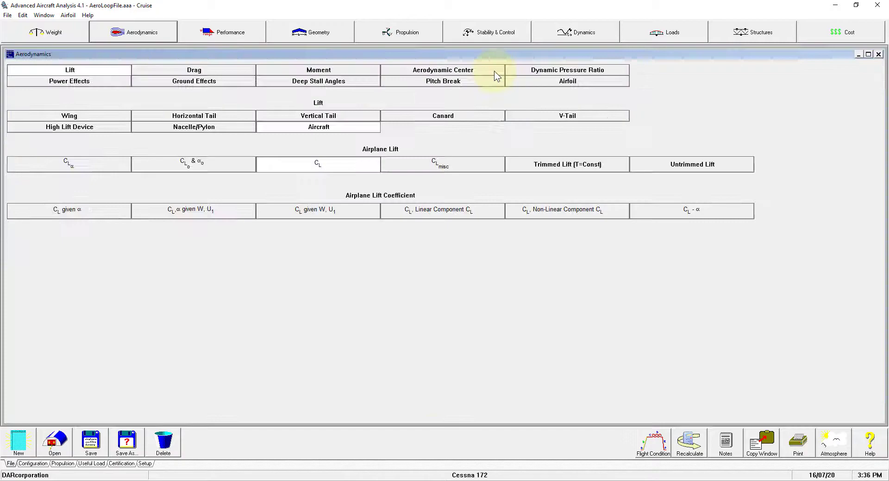
left_click(878, 54)
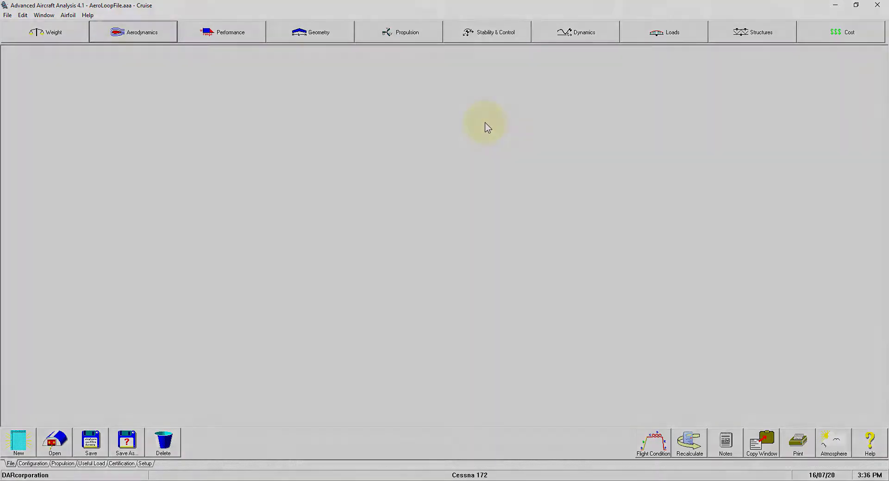